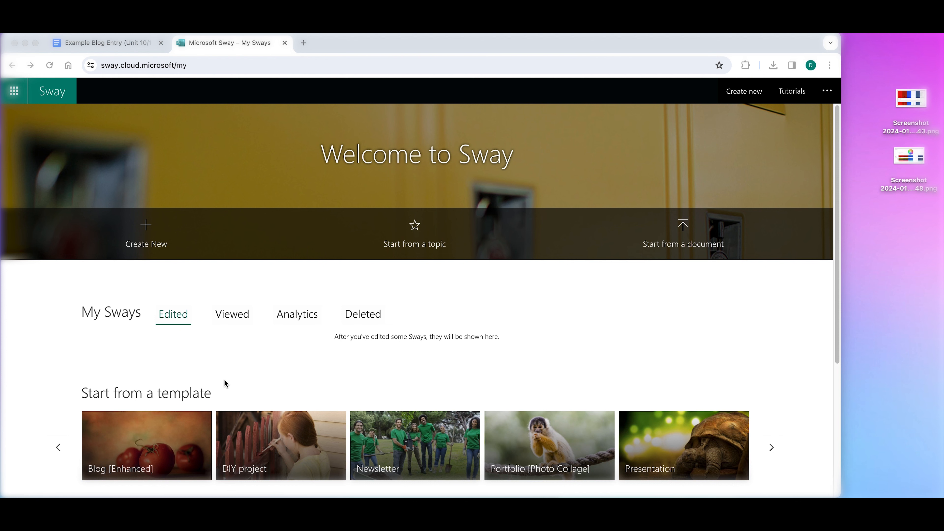
# Create a new blank Sway, view its empty design, and return to the storyline.
pyautogui.scroll(-5, 350, 388)
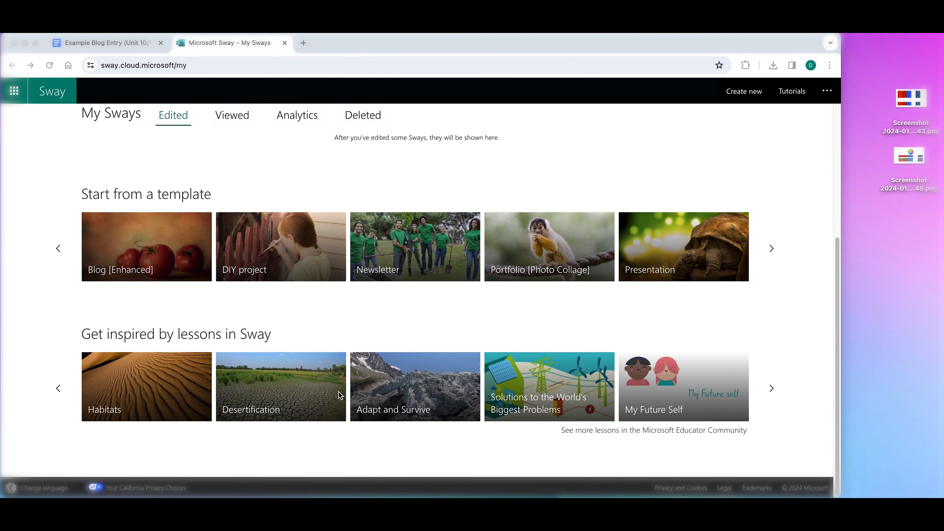
pyautogui.scroll(5, 340, 395)
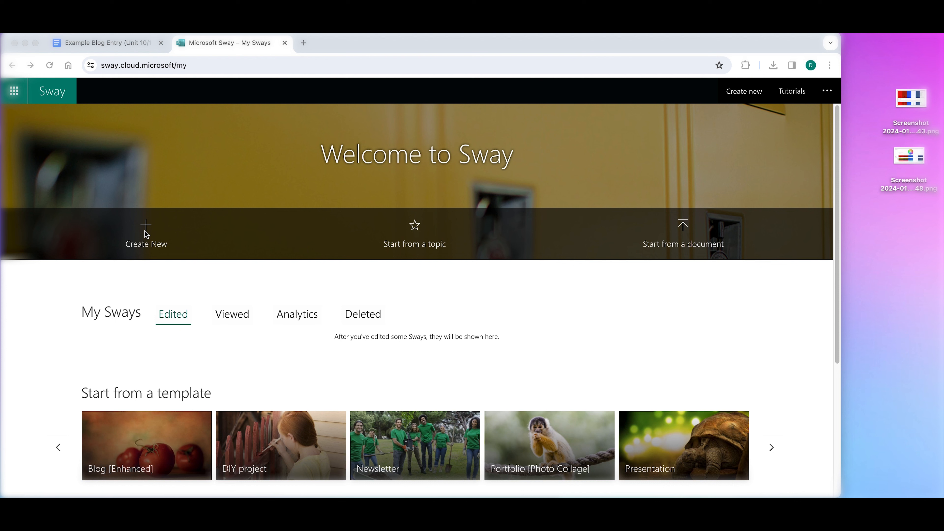
pyautogui.click(146, 234)
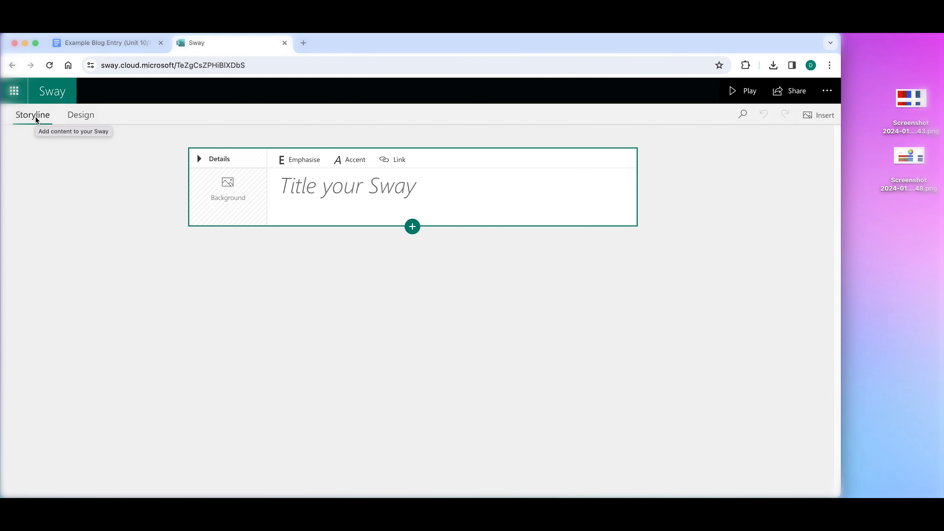
pyautogui.click(80, 118)
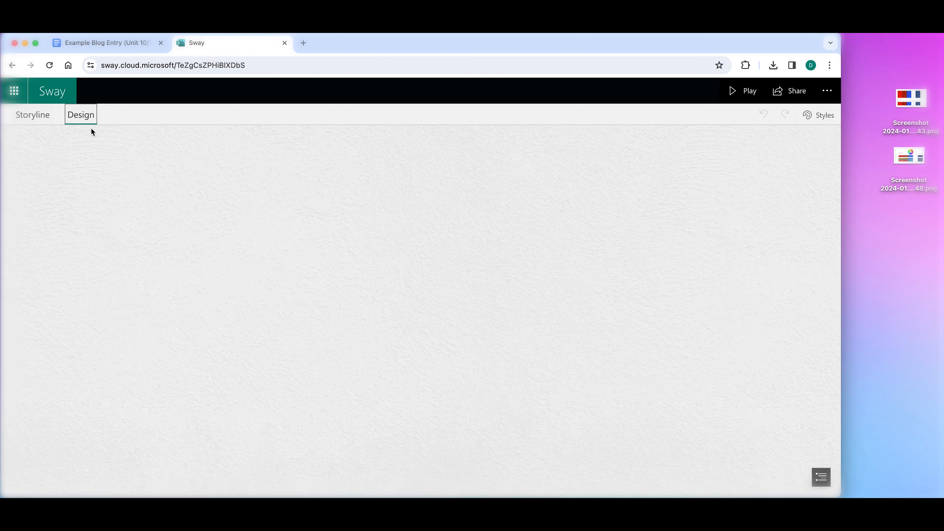
pyautogui.click(33, 120)
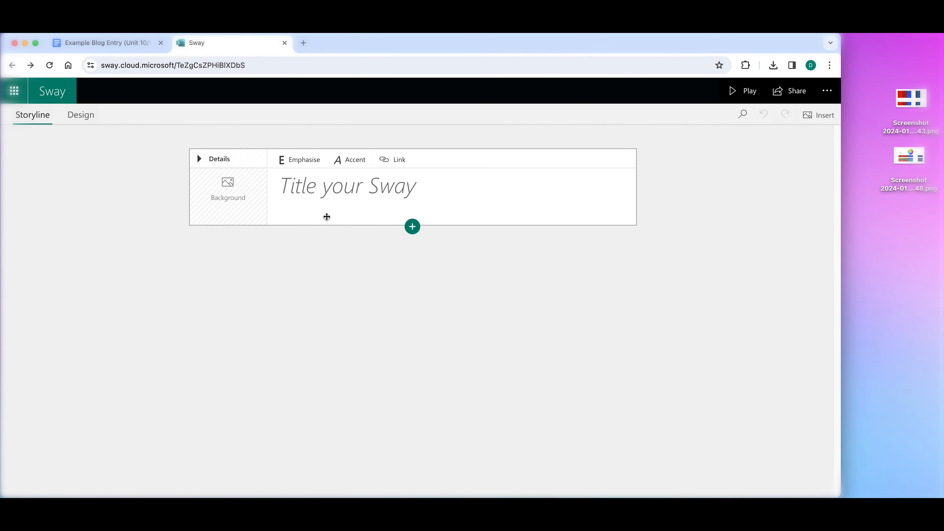
# Title the Sway "My Production Diary - Magazine Production".
pyautogui.click(307, 189)
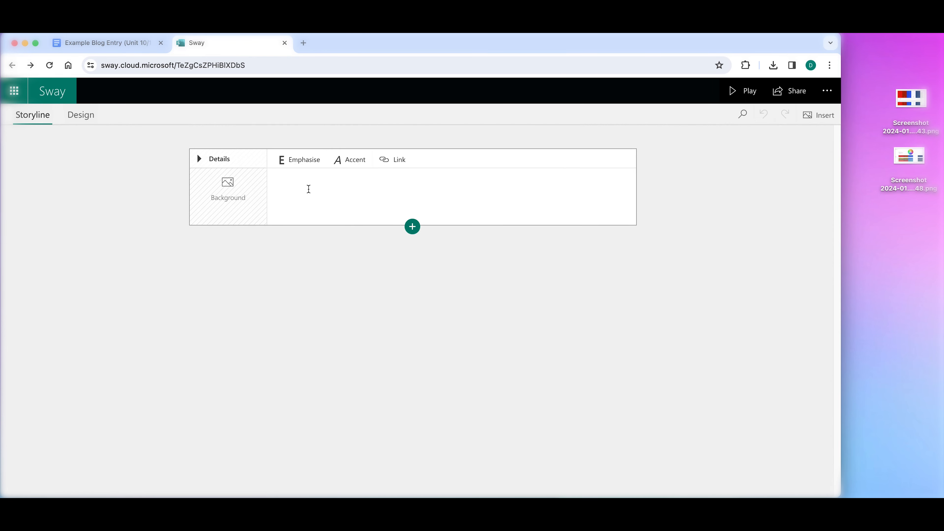
pyautogui.write('My Produc')
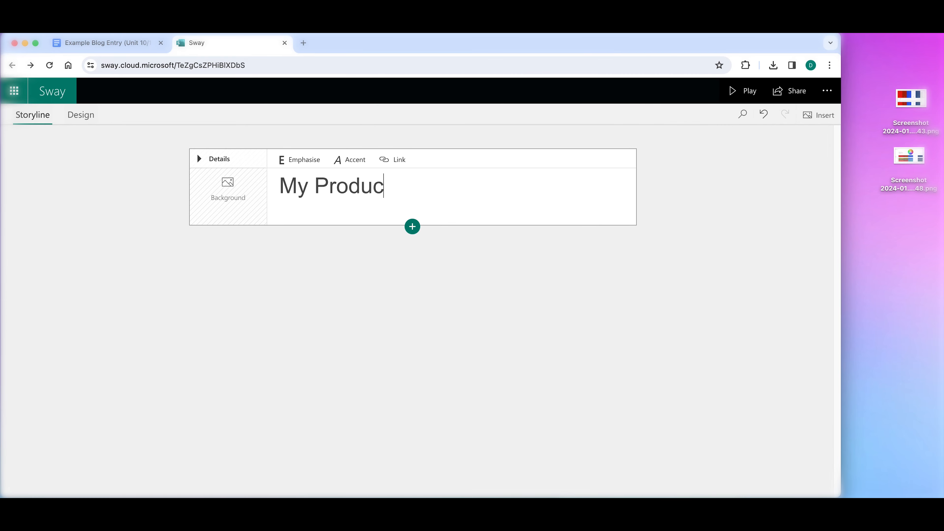
pyautogui.write('tion Diary ')
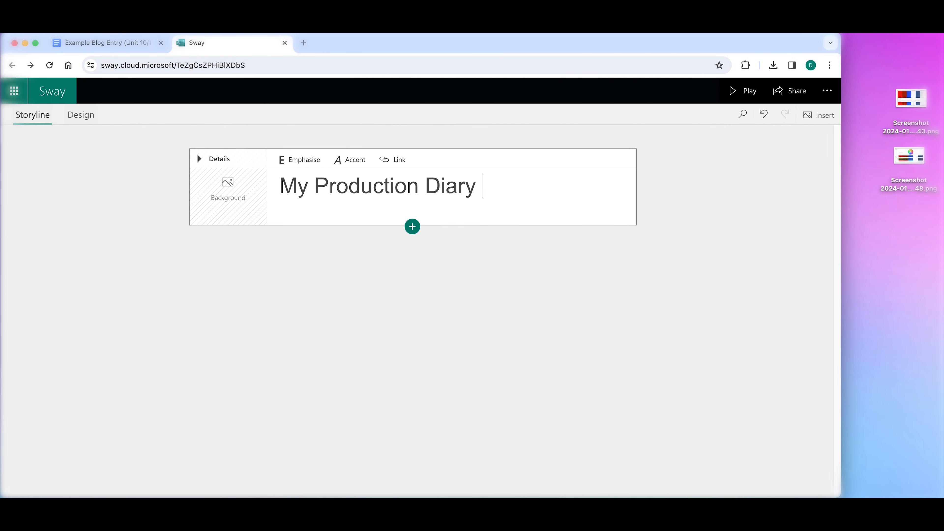
pyautogui.write('- Magazine ')
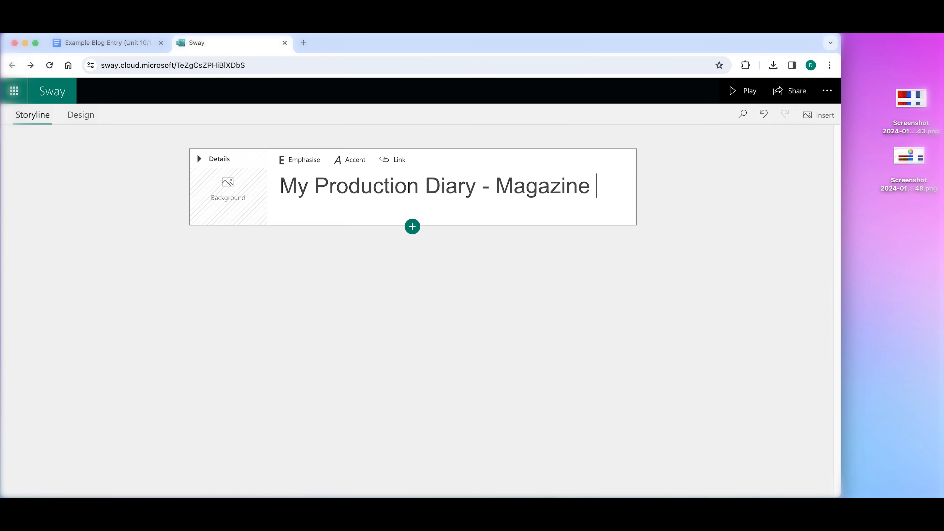
pyautogui.write('Production')
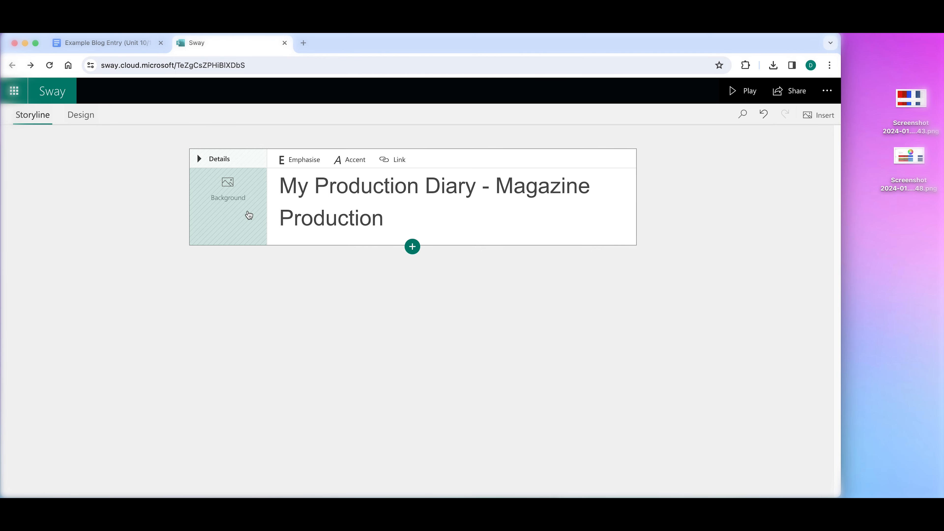
# Search images for "magazines", add the 460 x 276 magazine stack photo as the title card's background, and preview the design.
pyautogui.click(236, 210)
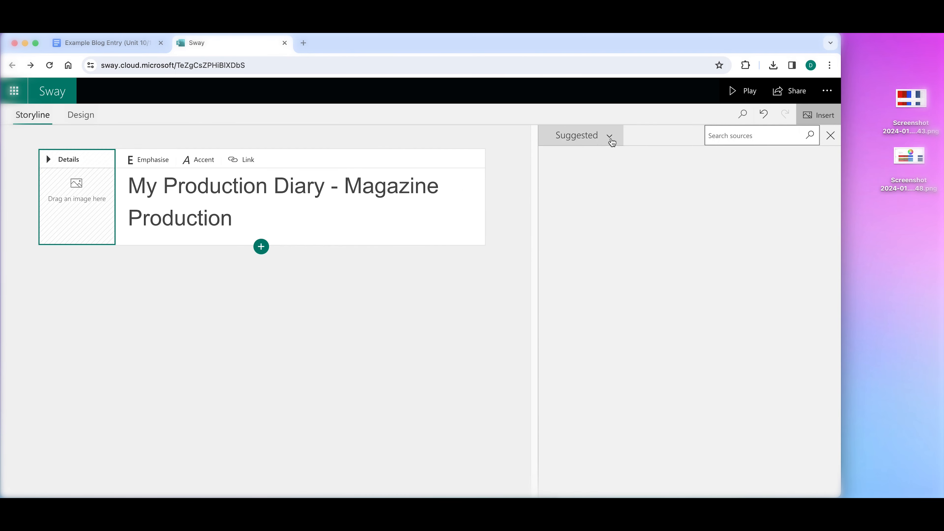
pyautogui.click(709, 142)
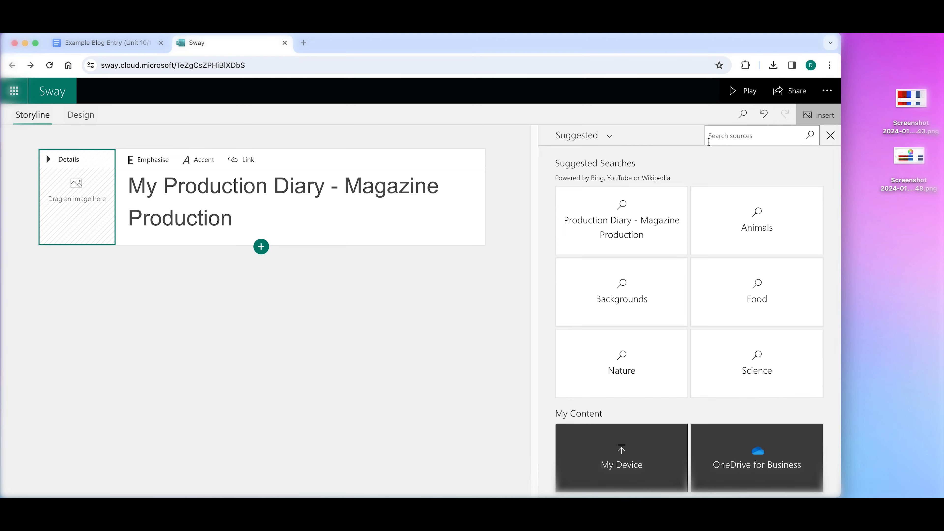
pyautogui.write('magazines')
pyautogui.press('Return')
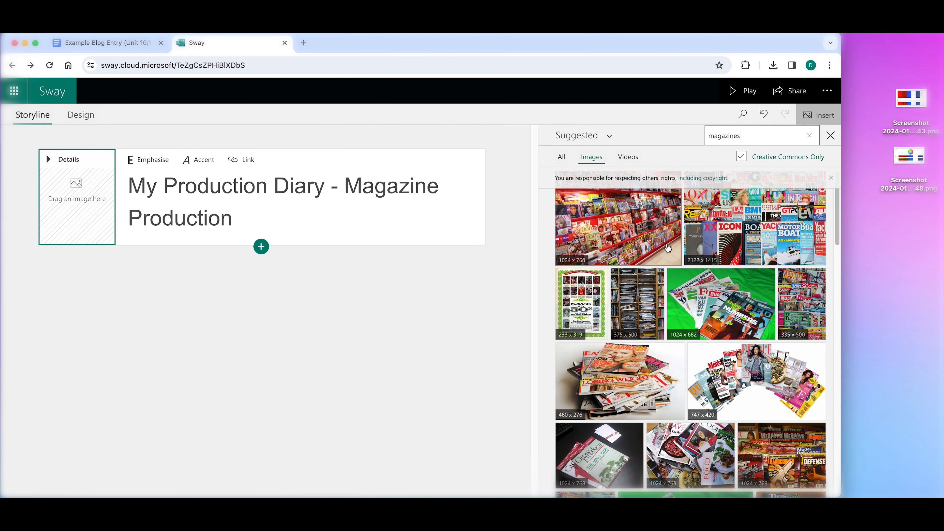
pyautogui.click(641, 384)
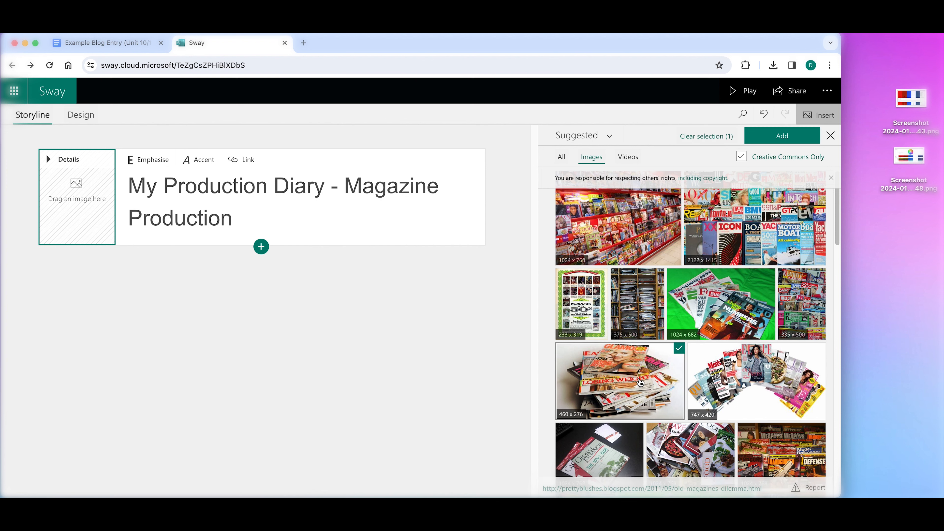
pyautogui.click(795, 136)
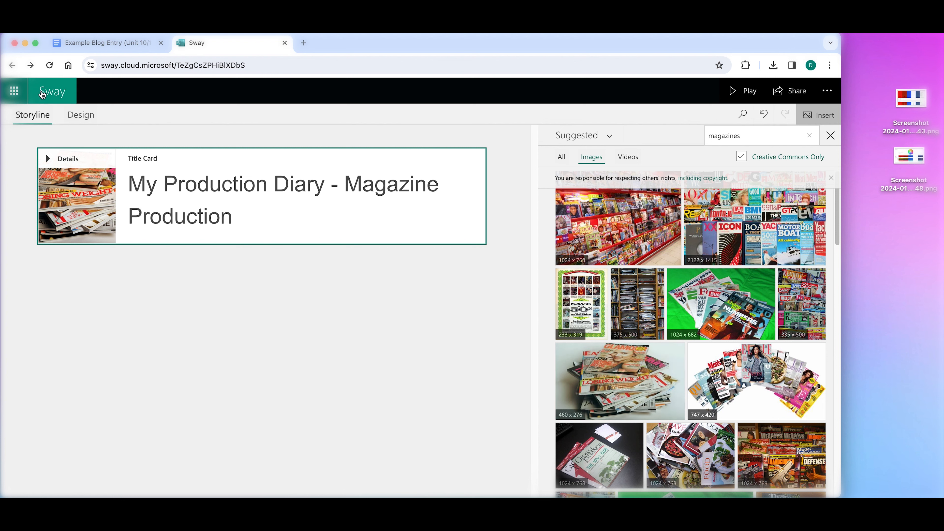
pyautogui.click(80, 114)
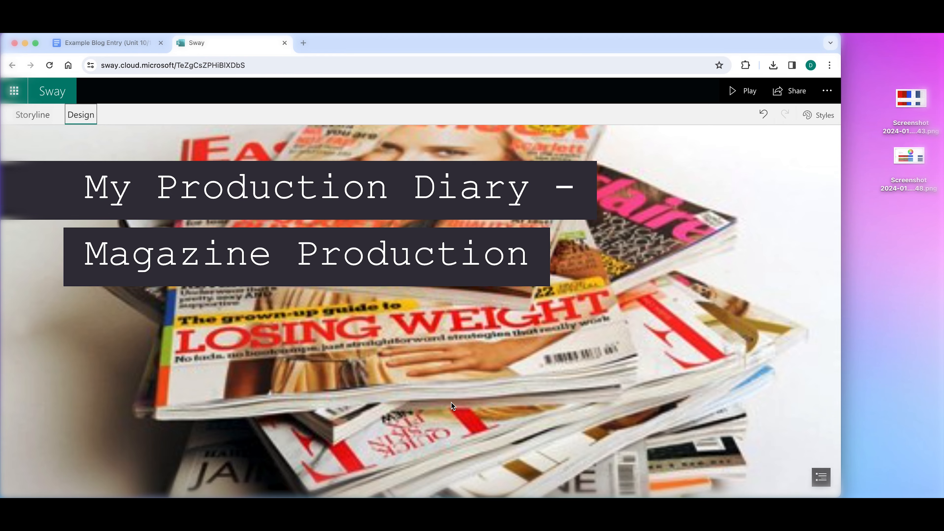
pyautogui.click(32, 115)
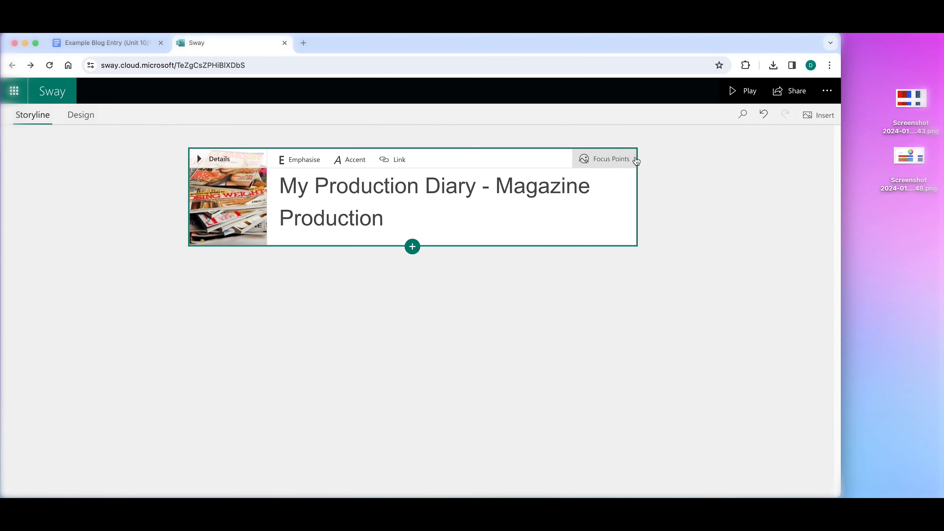
# Set the background image's focus point on the woman's face on the uppermost magazine cover.
pyautogui.click(616, 163)
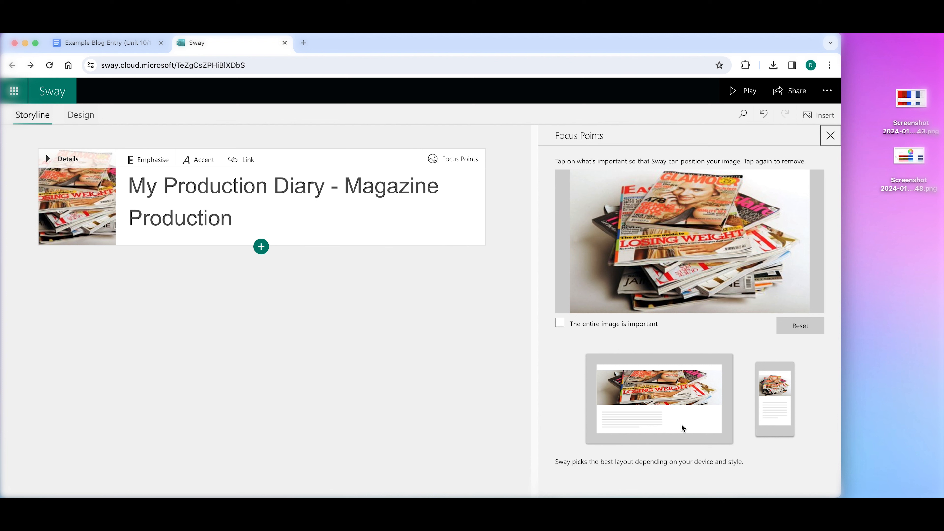
pyautogui.click(562, 326)
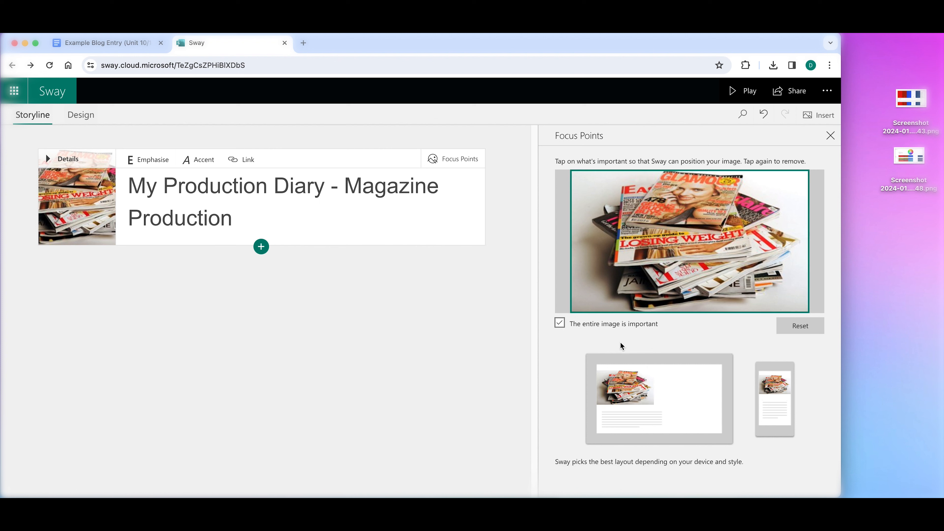
pyautogui.click(560, 323)
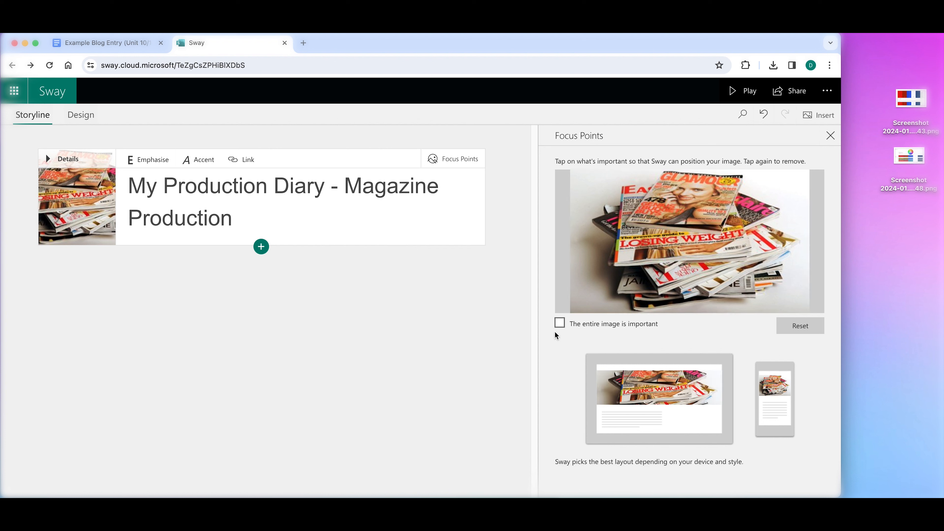
pyautogui.click(695, 203)
pyautogui.click(694, 200)
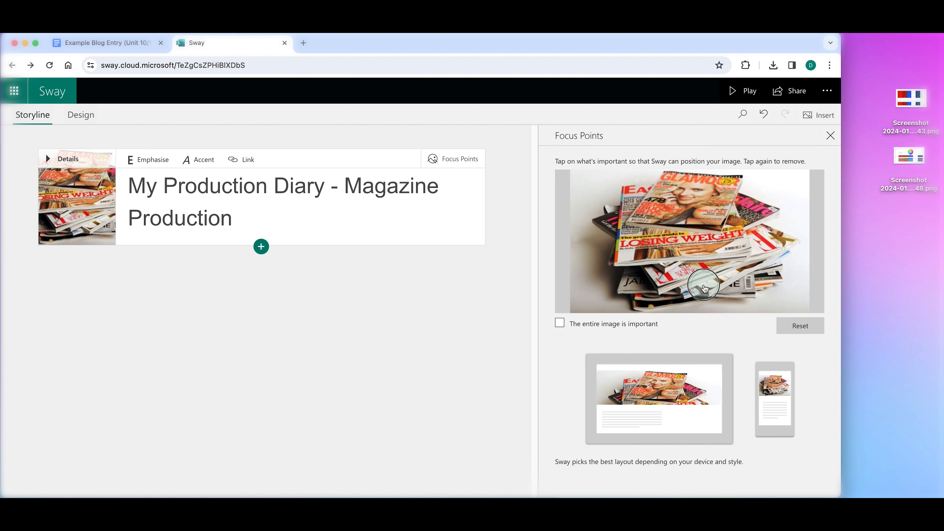
pyautogui.click(690, 198)
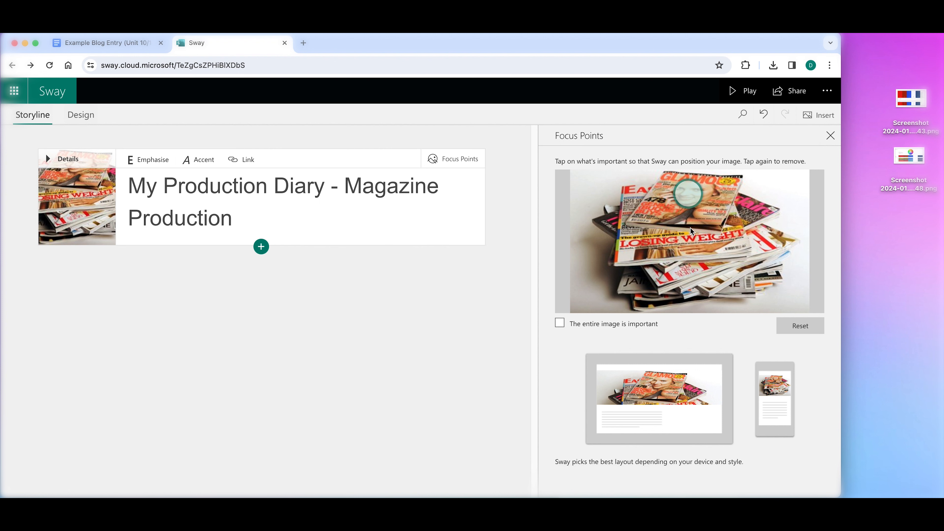
pyautogui.click(831, 136)
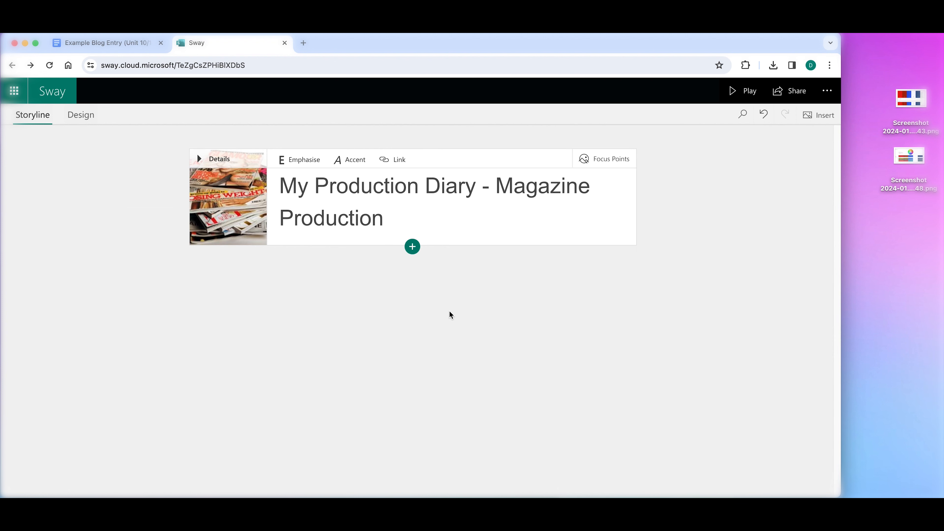
# Emphasise the whole title text, preview the design, and return to the storyline.
pyautogui.moveTo(383, 219); pyautogui.dragTo(278, 182)
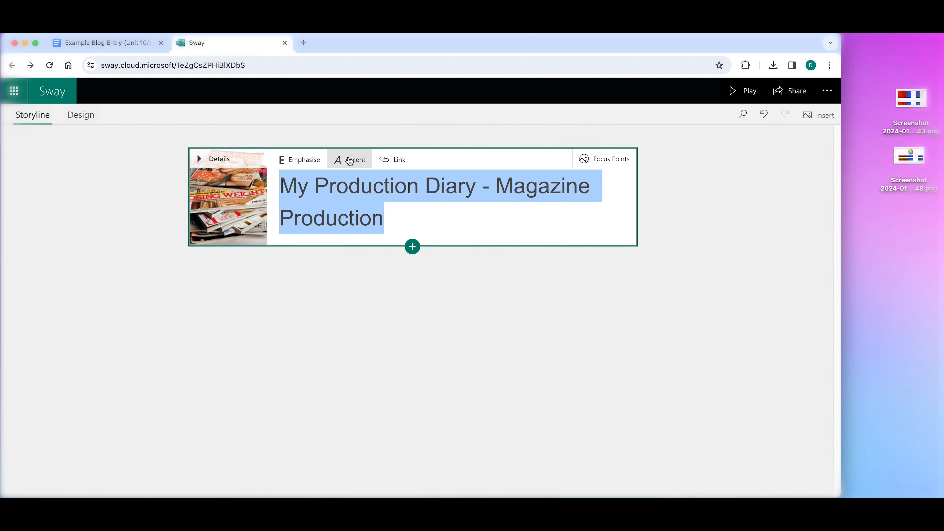
pyautogui.click(350, 161)
pyautogui.click(350, 160)
pyautogui.click(294, 163)
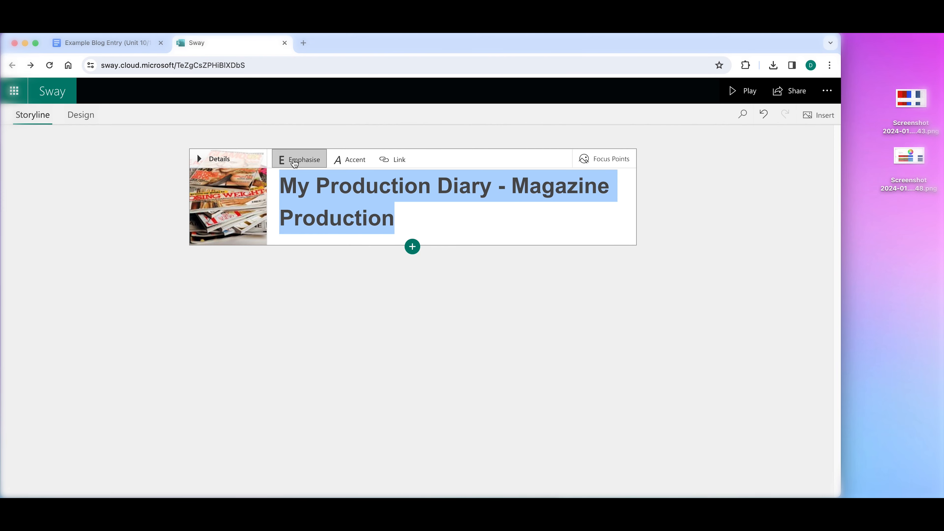
pyautogui.click(81, 114)
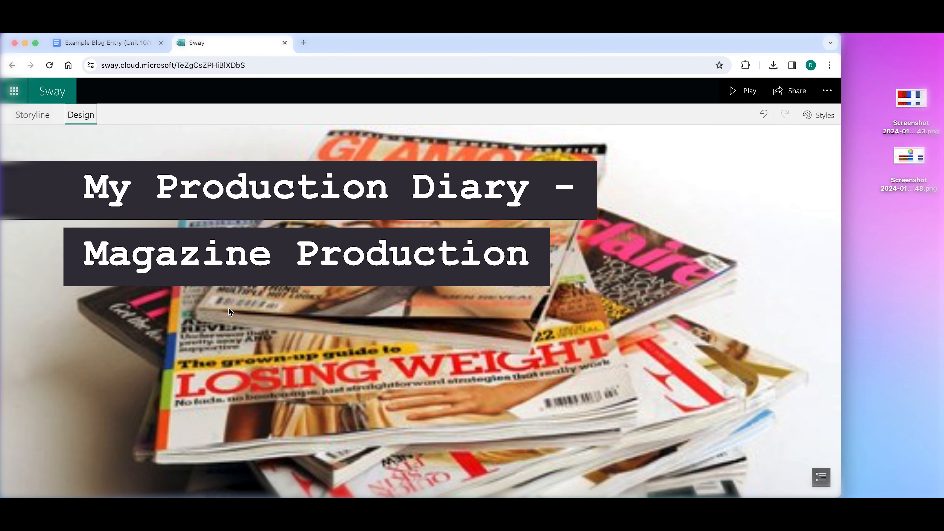
pyautogui.click(25, 117)
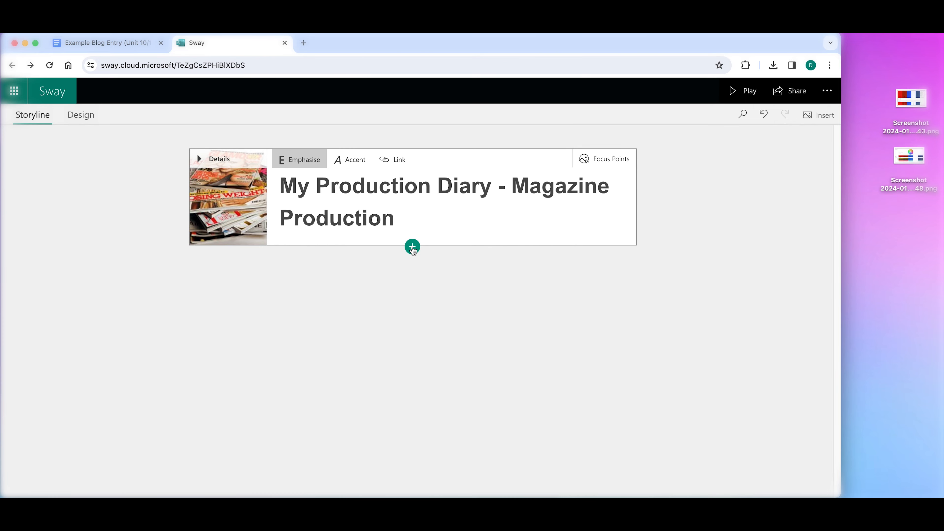
# Add a Heading 1 card below the title card with the heading "Entry 1 - Colour Palette".
pyautogui.click(412, 247)
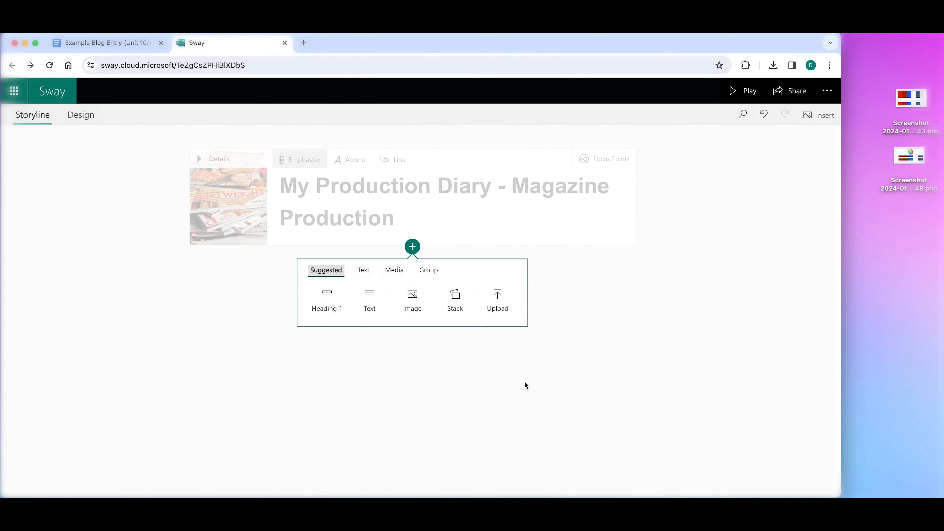
pyautogui.click(327, 302)
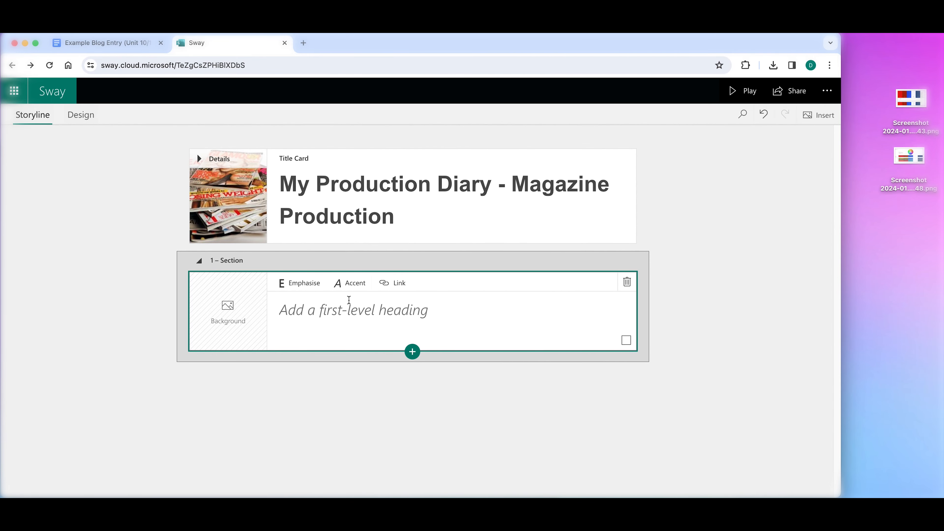
pyautogui.click(320, 306)
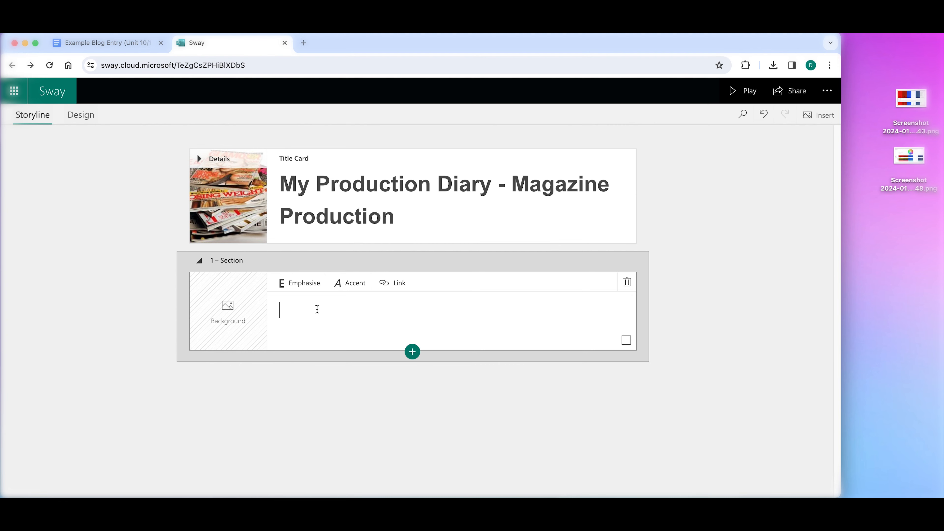
pyautogui.write('Entry 1 - Colour P')
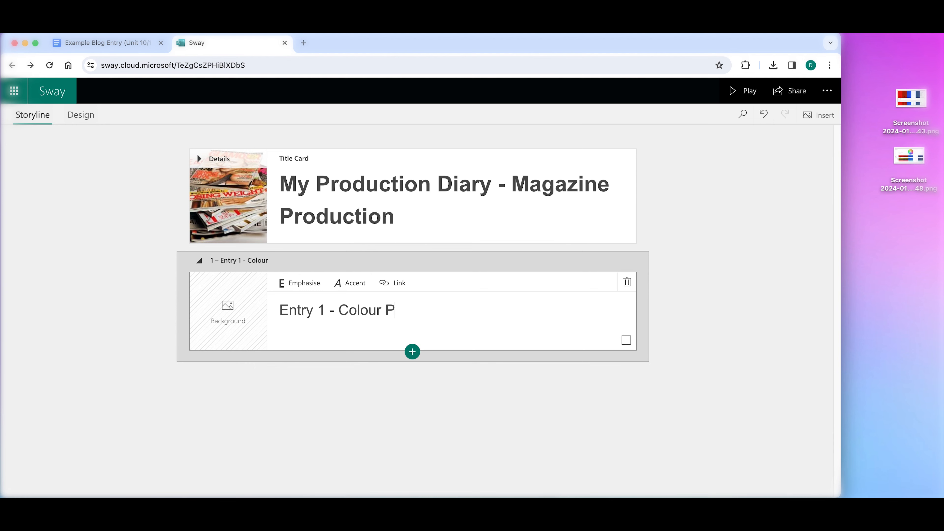
pyautogui.write('alette')
# Add an empty text card below the "Entry 1 - Colour Palette" heading card.
pyautogui.click(412, 351)
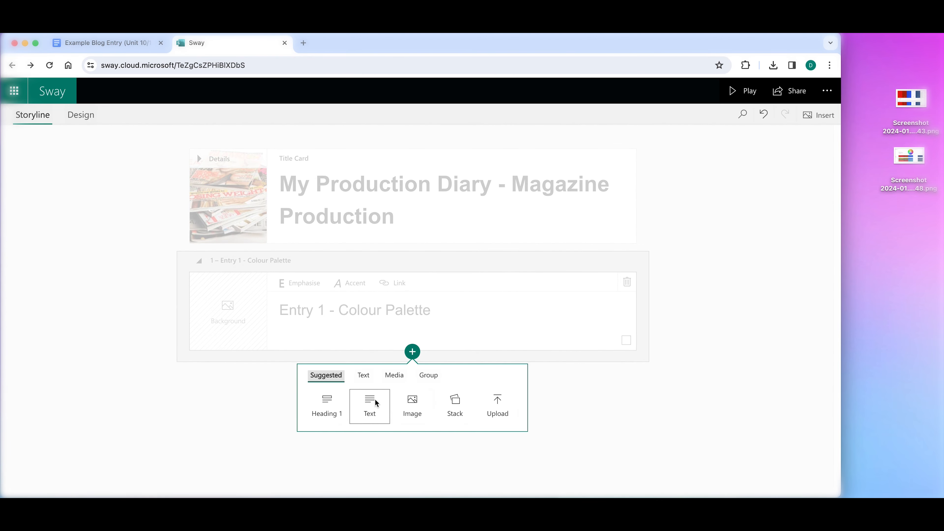
pyautogui.click(377, 403)
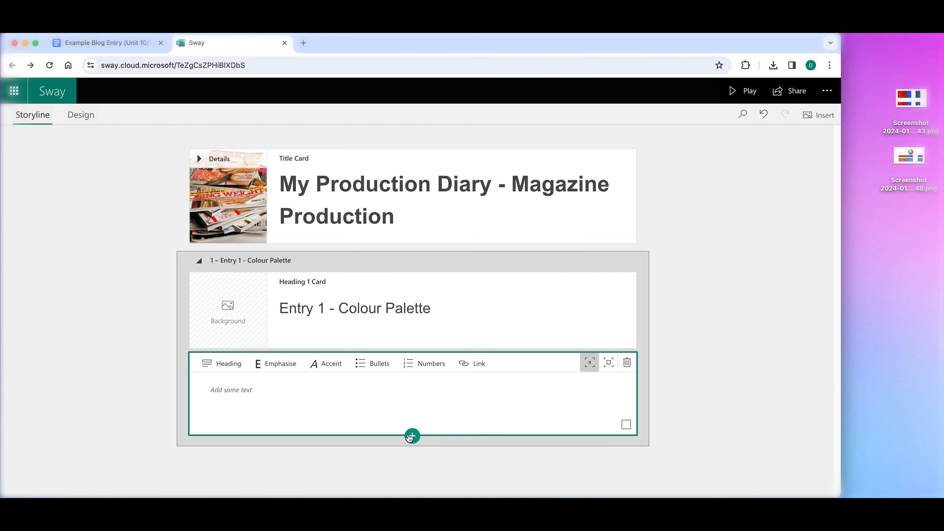
# Add a video card below the text card, view the available media sources, and leave the video selection without choosing one.
pyautogui.click(412, 436)
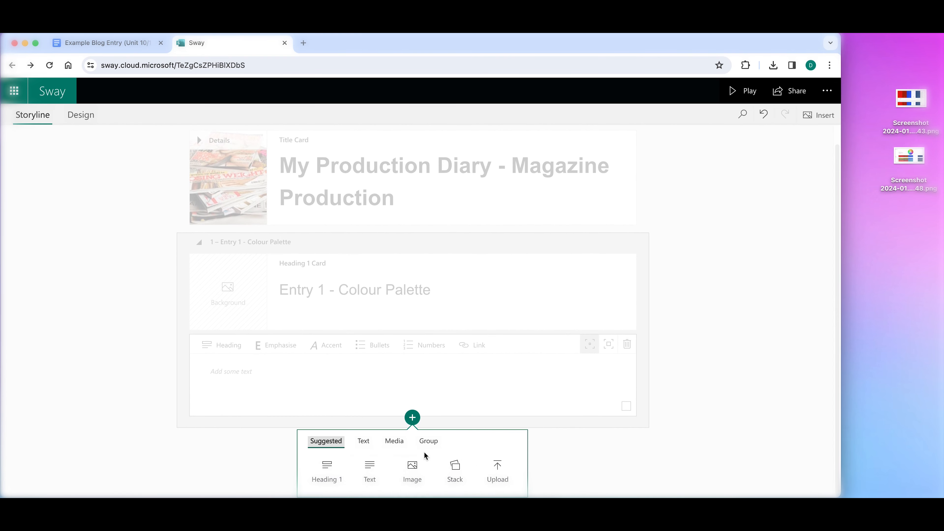
pyautogui.click(395, 440)
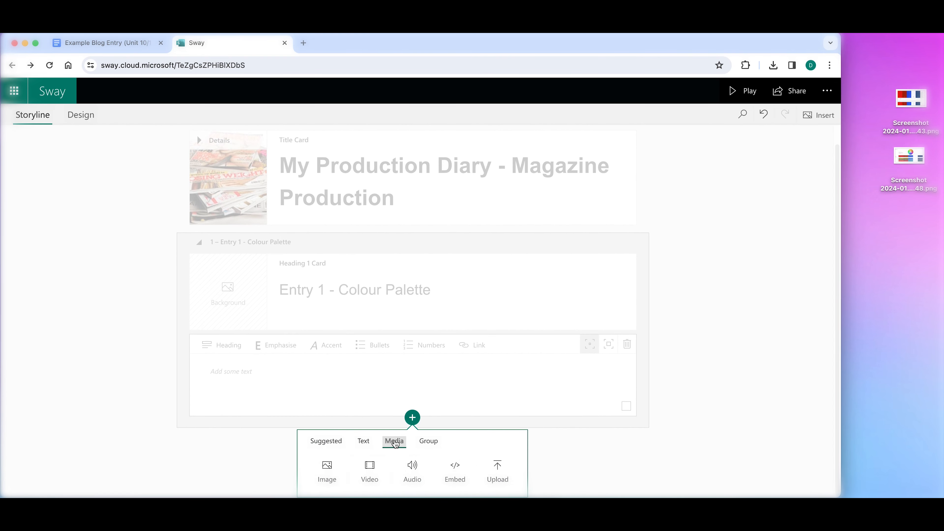
pyautogui.click(370, 472)
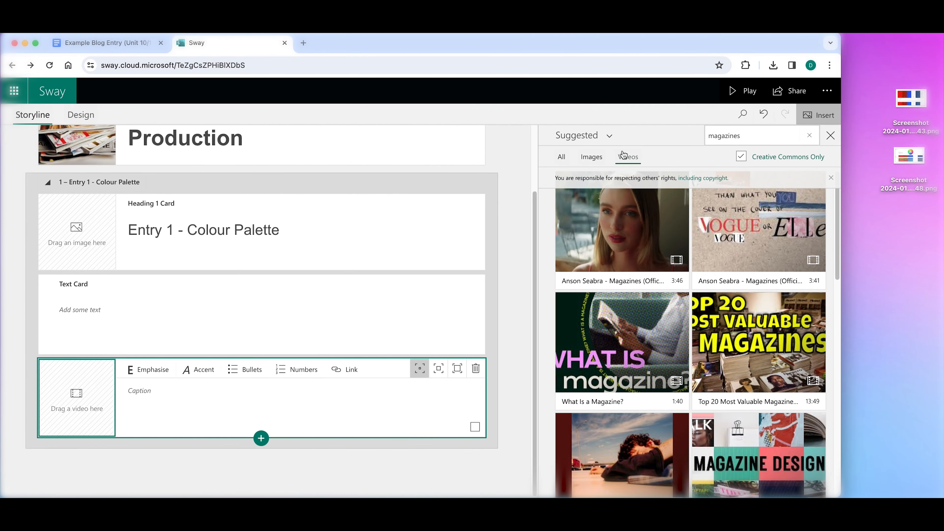
pyautogui.click(627, 160)
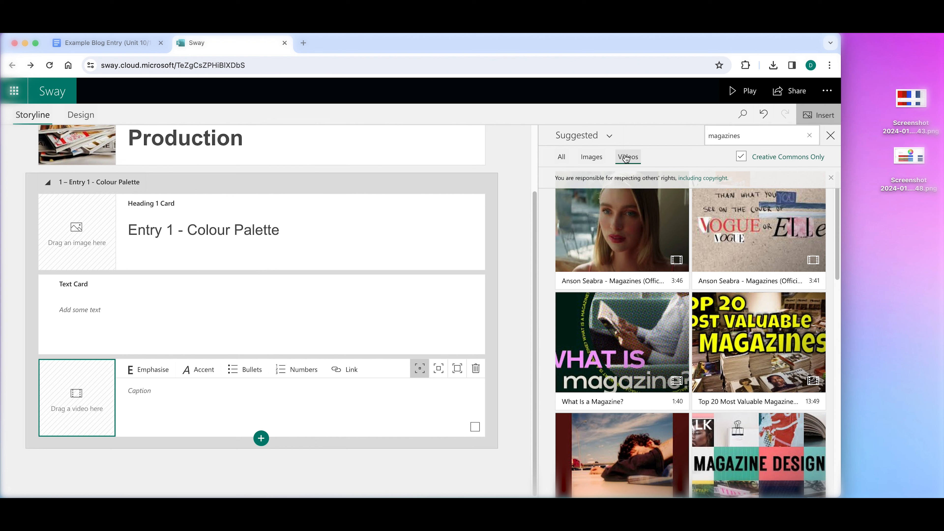
pyautogui.click(591, 136)
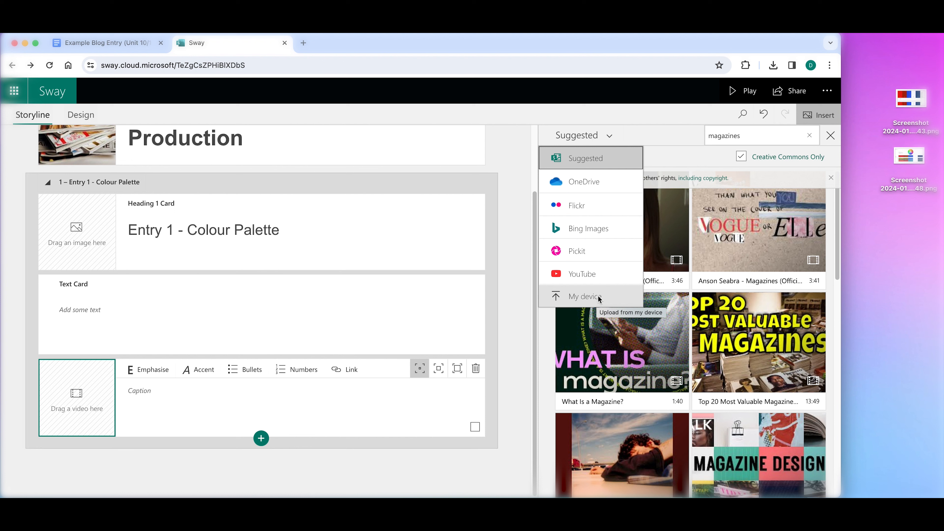
pyautogui.click(665, 145)
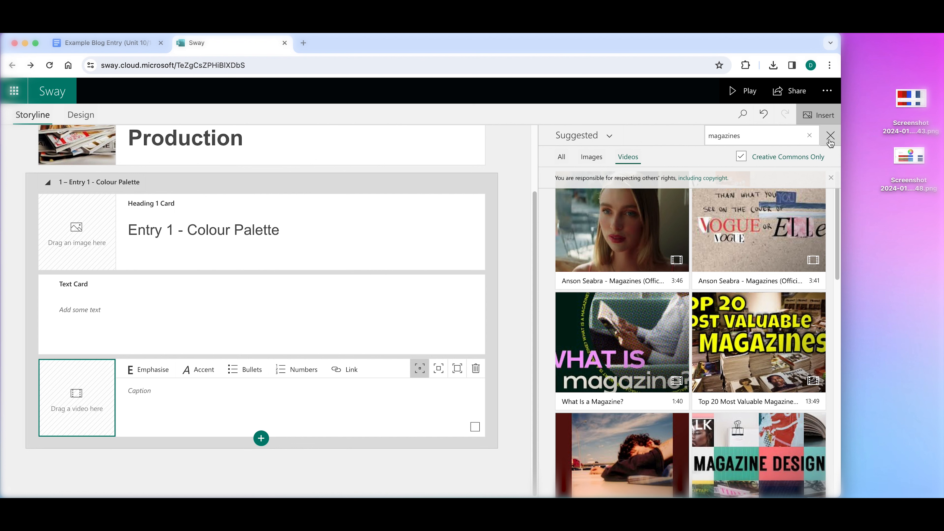
pyautogui.click(831, 136)
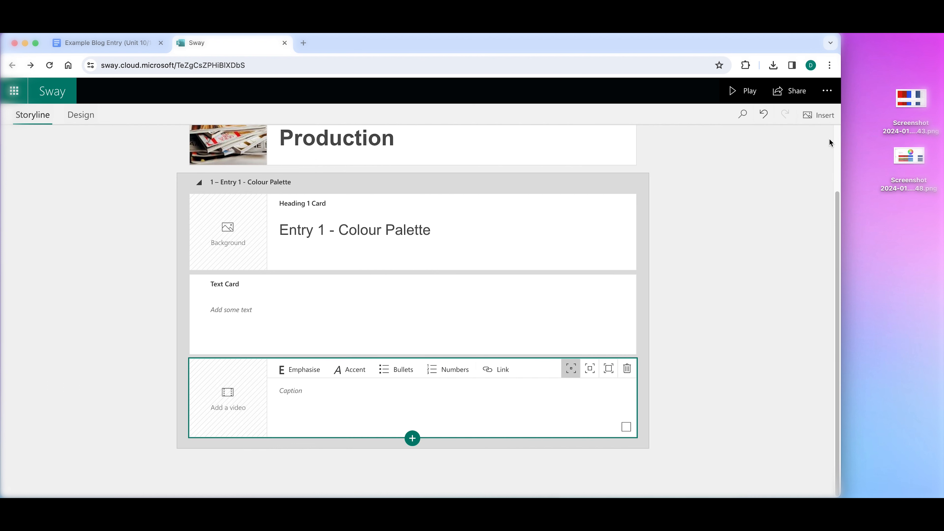
# Copy the whole text of the "Example Blog Entry (Unit 10/14)" Google Docs document into the empty text card in Sway.
pyautogui.click(265, 308)
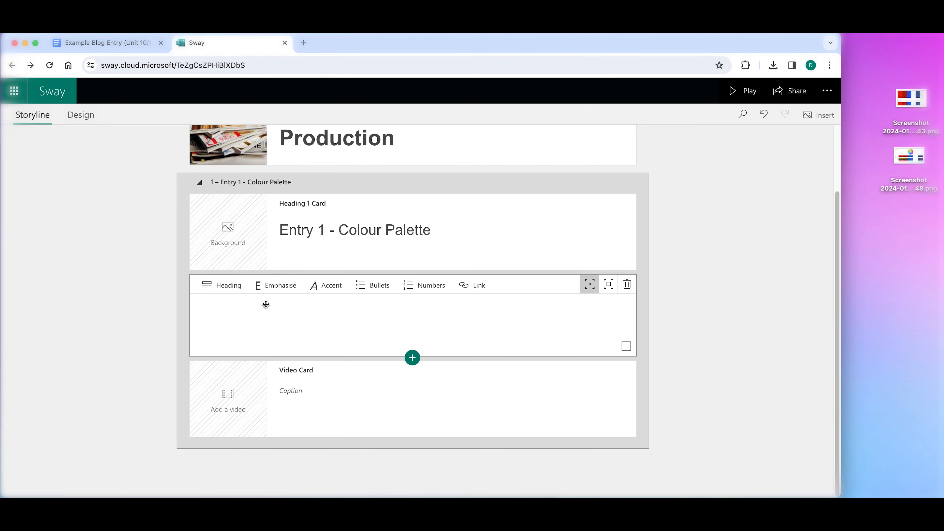
pyautogui.click(97, 42)
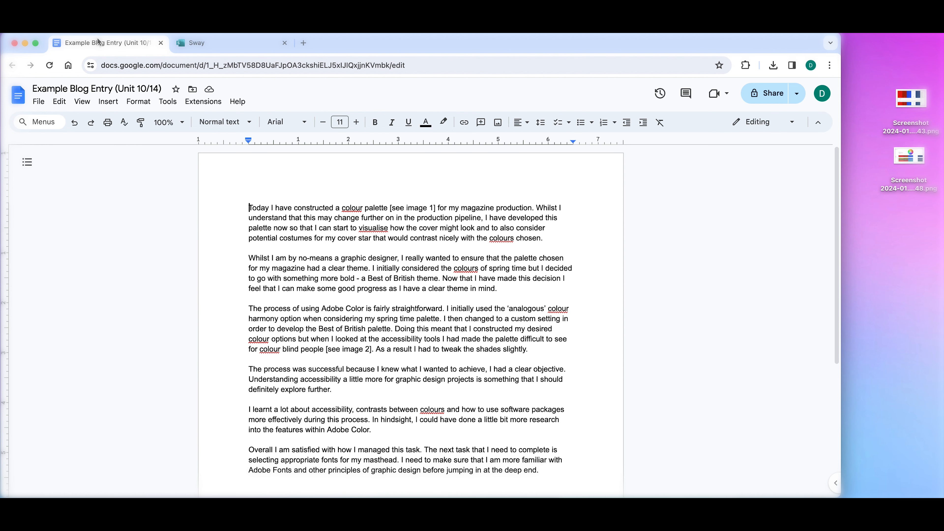
pyautogui.moveTo(384, 45)
pyautogui.mouseDown()
pyautogui.moveTo(383, 25)
pyautogui.moveTo(384, 47)
pyautogui.mouseUp()
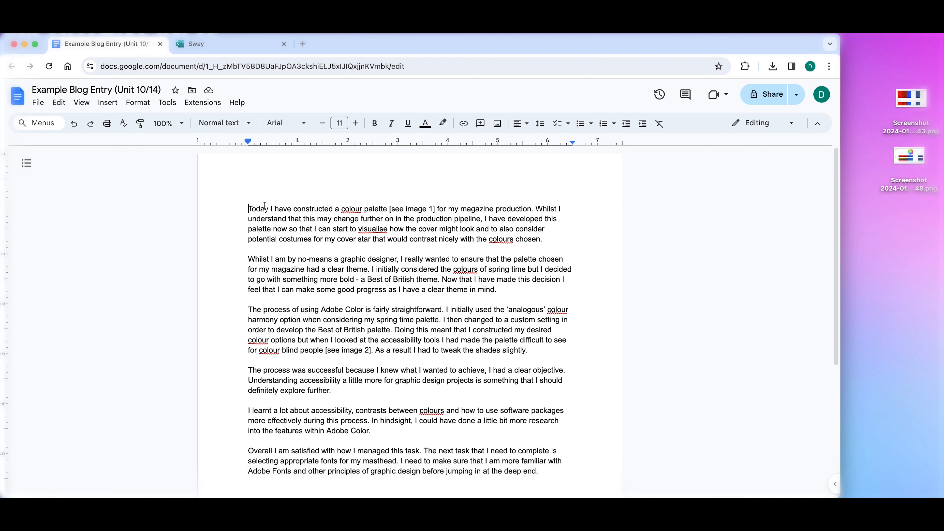
pyautogui.click(248, 209)
pyautogui.moveTo(249, 209); pyautogui.dragTo(540, 481)
pyautogui.press('super+c')
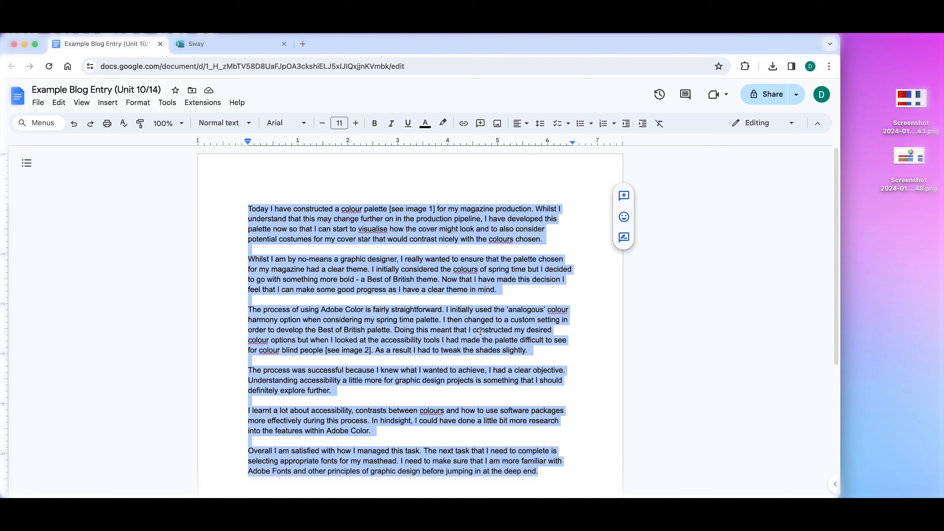
pyautogui.click(234, 44)
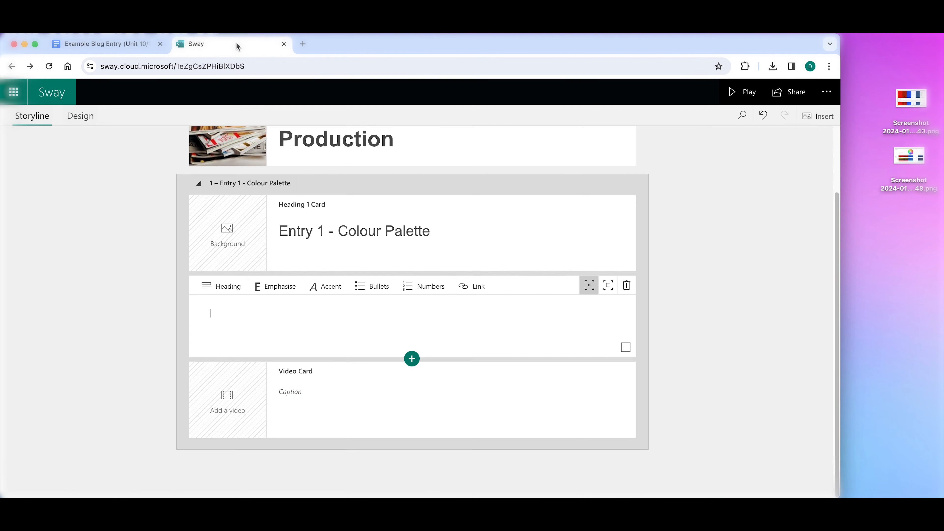
pyautogui.press('super+v')
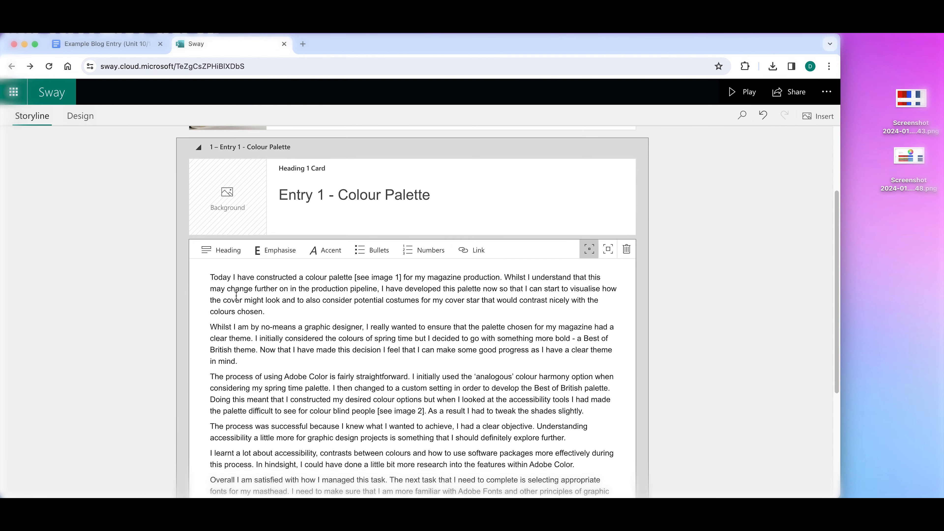
pyautogui.scroll(-4, 295, 331)
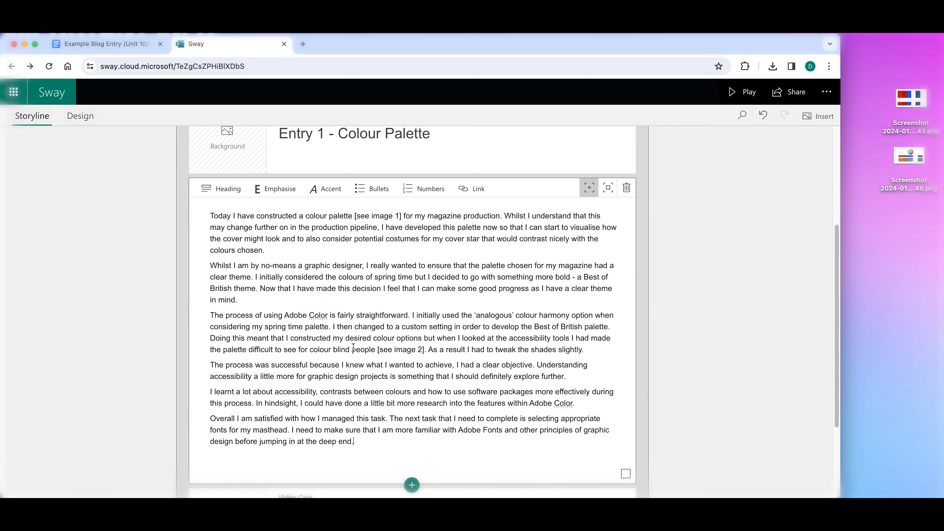
pyautogui.scroll(2, 359, 355)
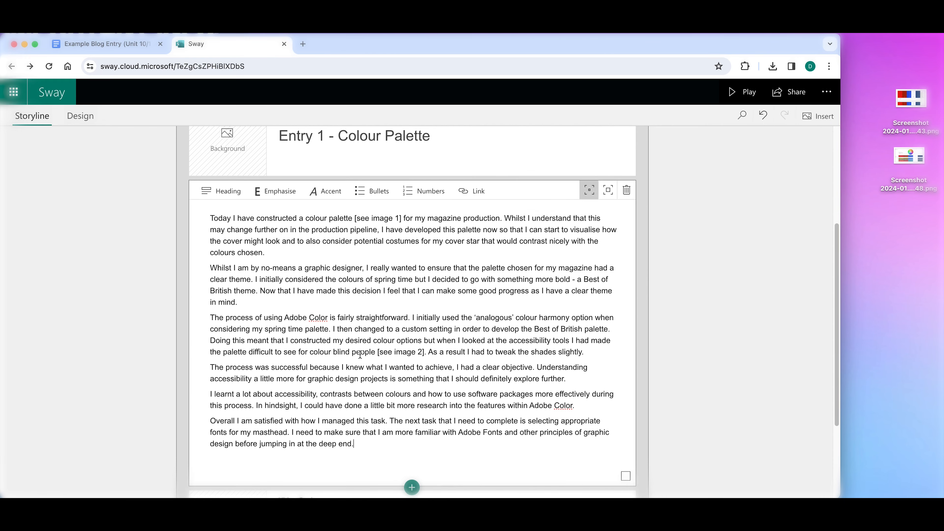
# Preview the colour palette blog entry in the design view and return to the storyline.
pyautogui.click(77, 118)
pyautogui.scroll(-2, 295, 317)
pyautogui.scroll(15, 295, 316)
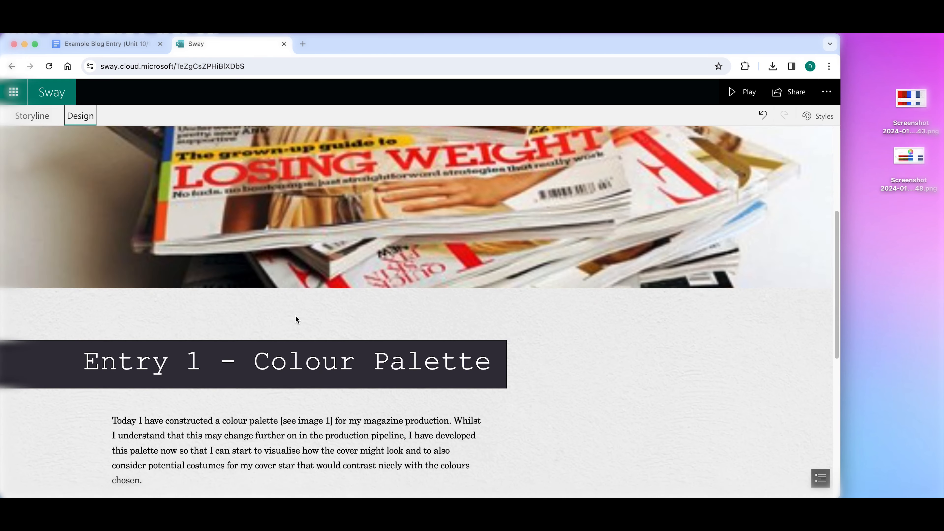
pyautogui.scroll(-8, 353, 355)
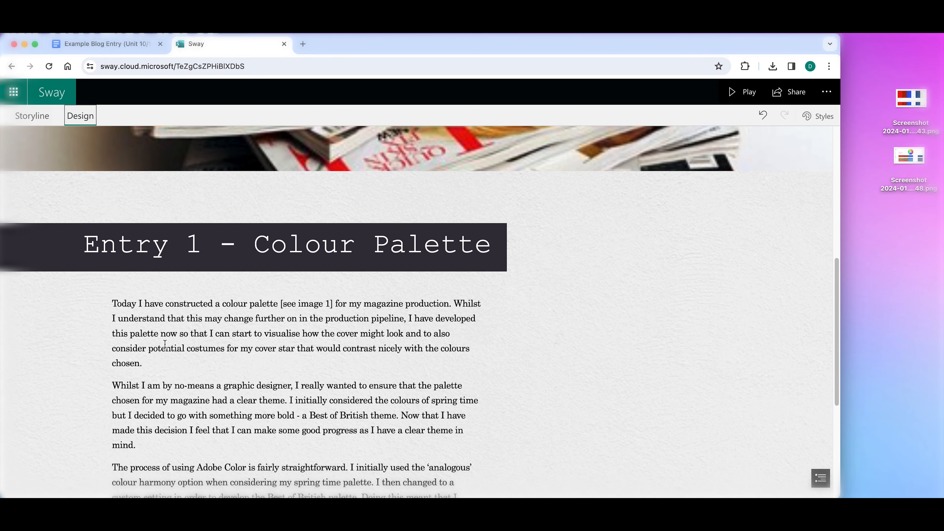
pyautogui.scroll(-5, 370, 328)
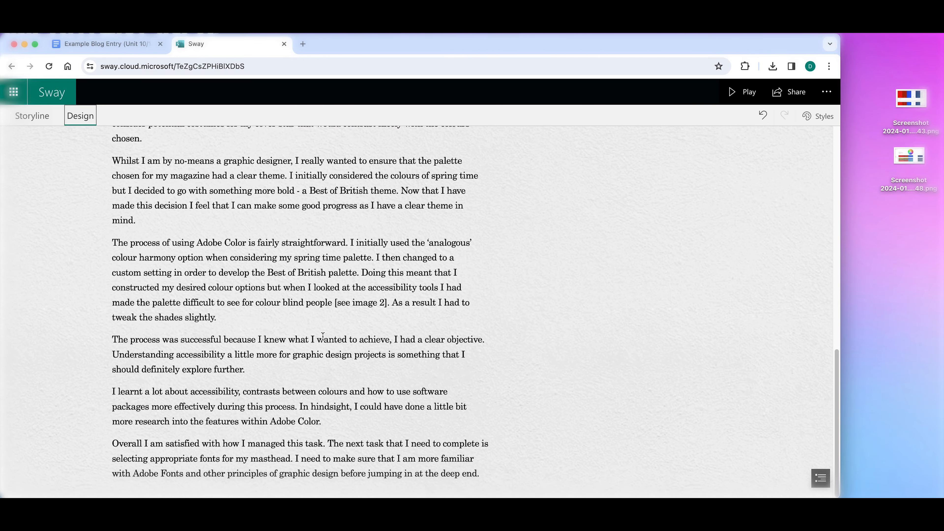
pyautogui.scroll(5, 322, 336)
pyautogui.click(32, 116)
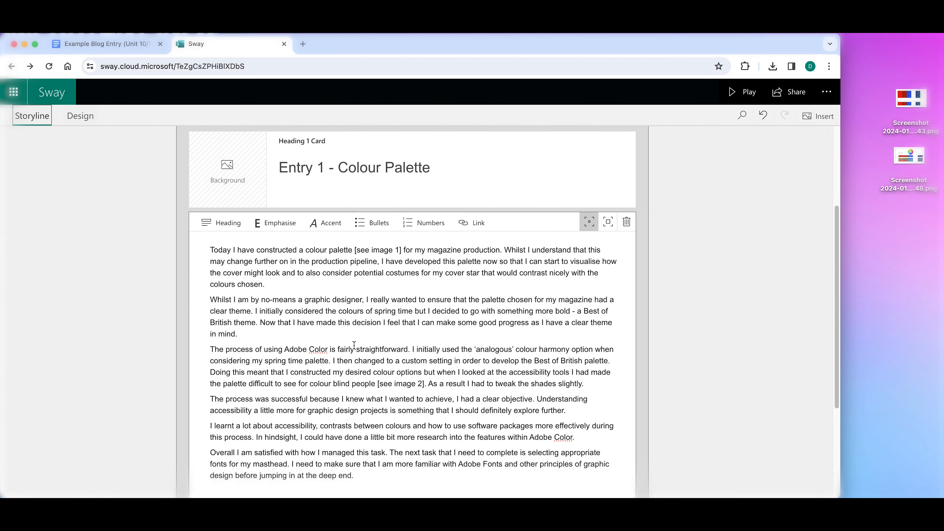
# Delete the empty video card below the blog entry text.
pyautogui.scroll(-4, 353, 345)
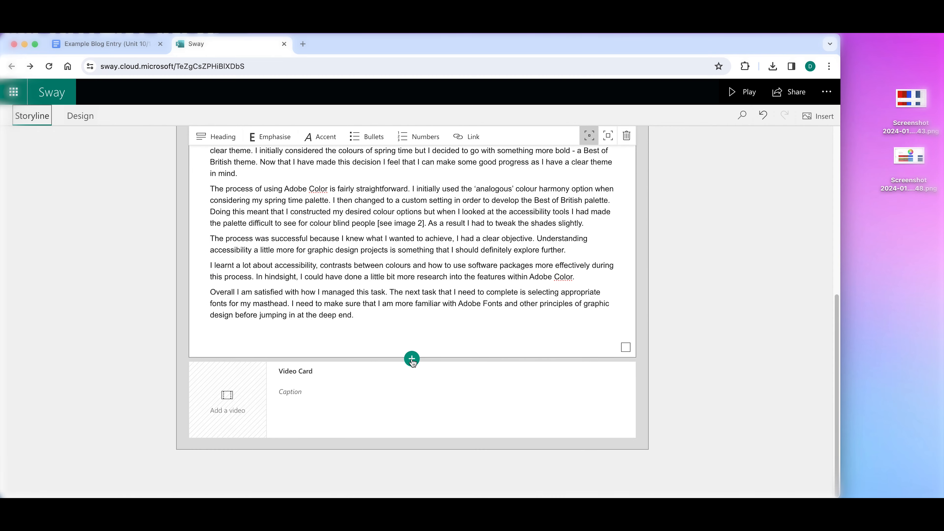
pyautogui.click(282, 391)
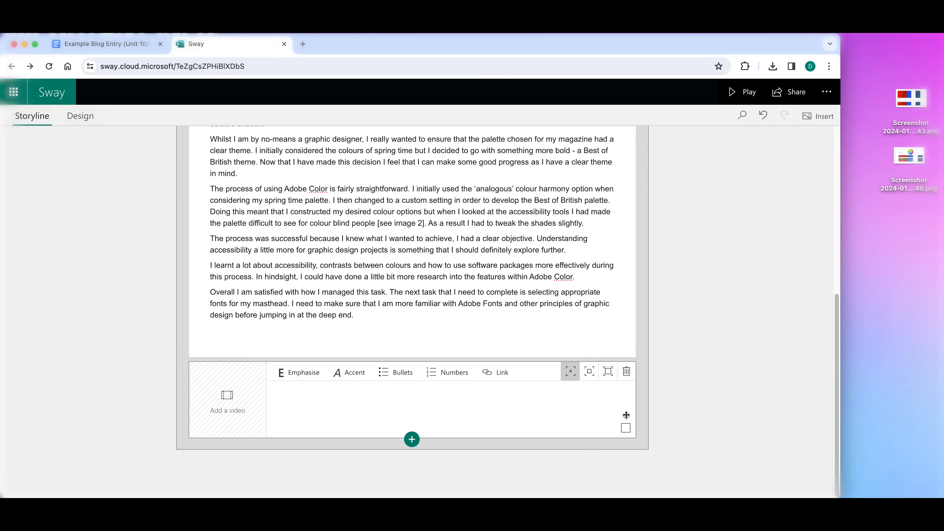
pyautogui.click(627, 373)
pyautogui.scroll(5, 412, 410)
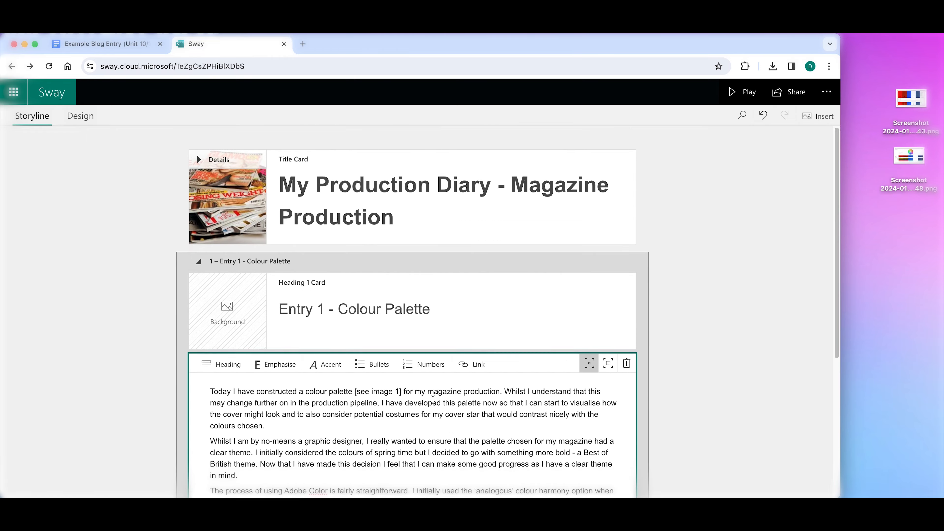
# Add an image card below the blog text using the desktop file "Screenshot 2024-01-25 at 16.06.43.png".
pyautogui.scroll(-6, 413, 442)
pyautogui.click(412, 440)
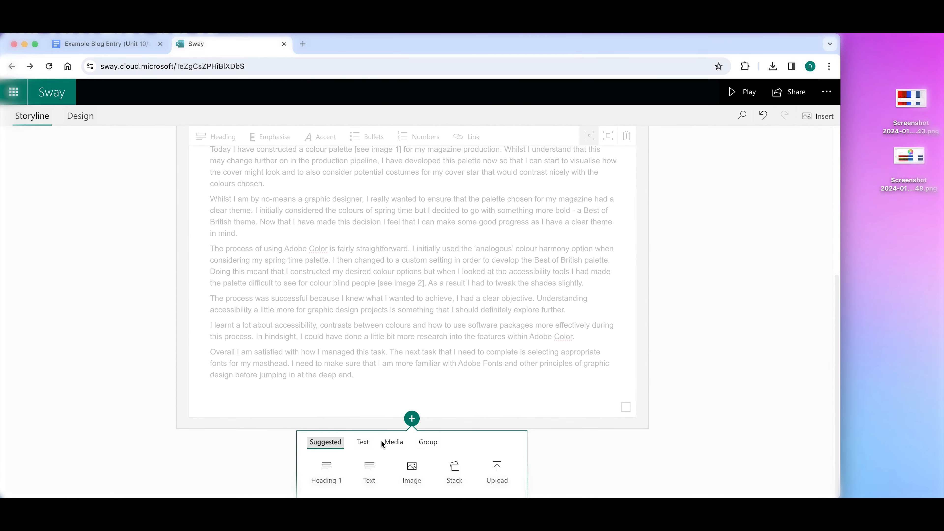
pyautogui.click(415, 470)
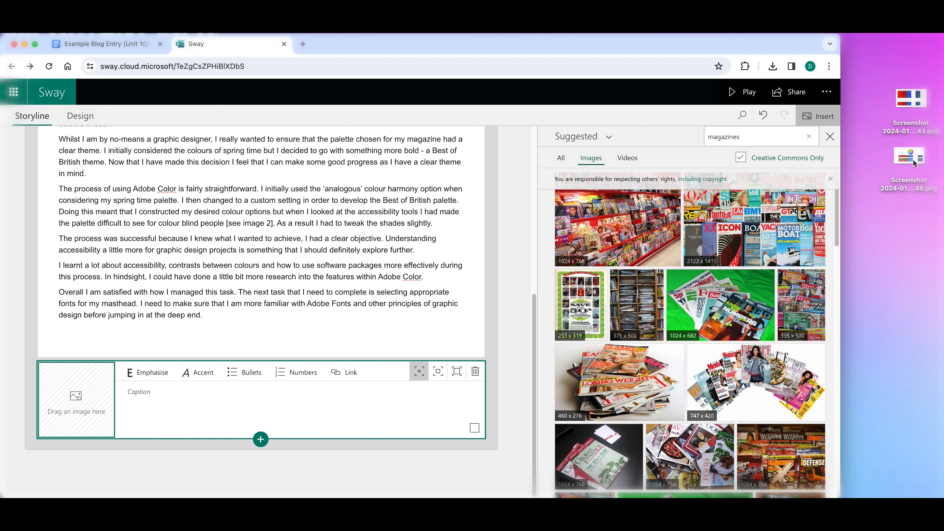
pyautogui.moveTo(911, 159); pyautogui.dragTo(899, 174)
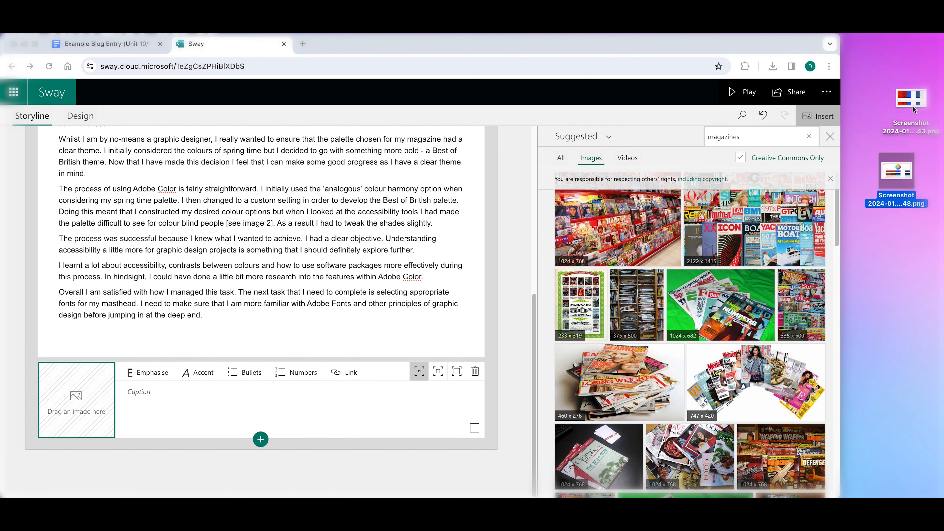
pyautogui.moveTo(912, 106); pyautogui.dragTo(97, 399)
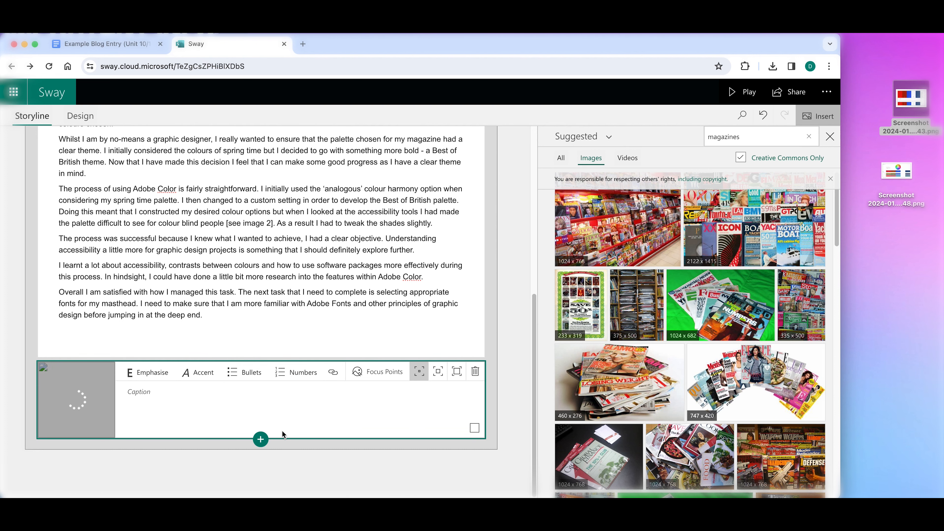
# Add a second image card below the first using the desktop file "Screenshot 2024-01-25 at 16.05.48.png".
pyautogui.click(261, 440)
pyautogui.click(274, 479)
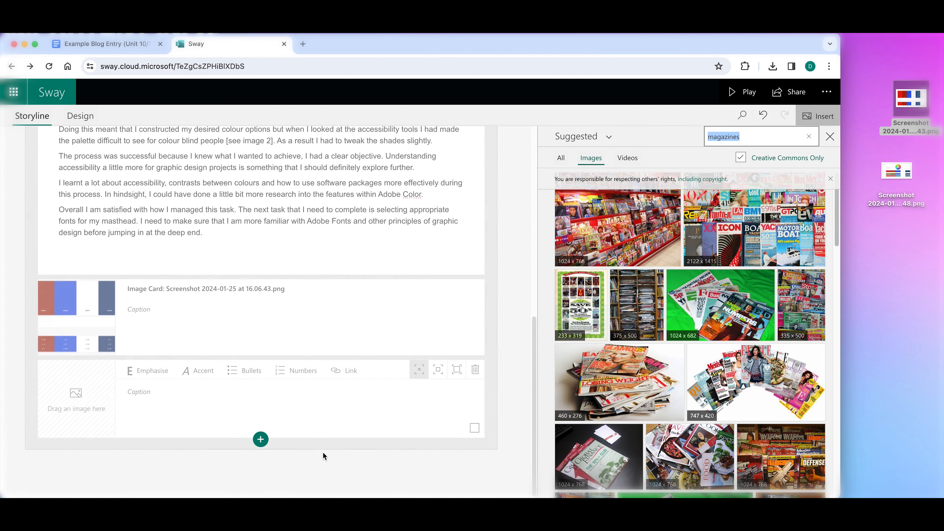
pyautogui.moveTo(897, 171); pyautogui.dragTo(97, 389)
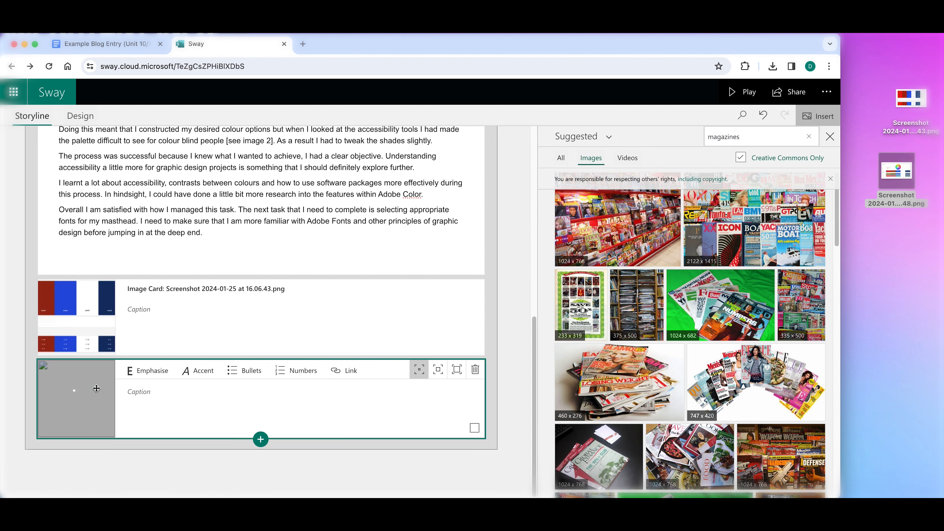
# Caption the colour palette image card "Image 1" and the colour wheel image card "Image 2".
pyautogui.click(141, 312)
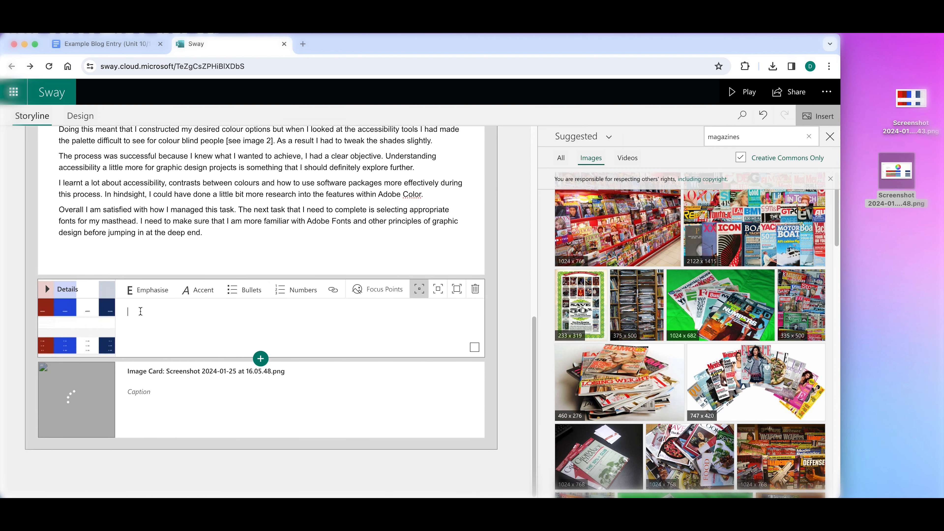
pyautogui.write('Image 1')
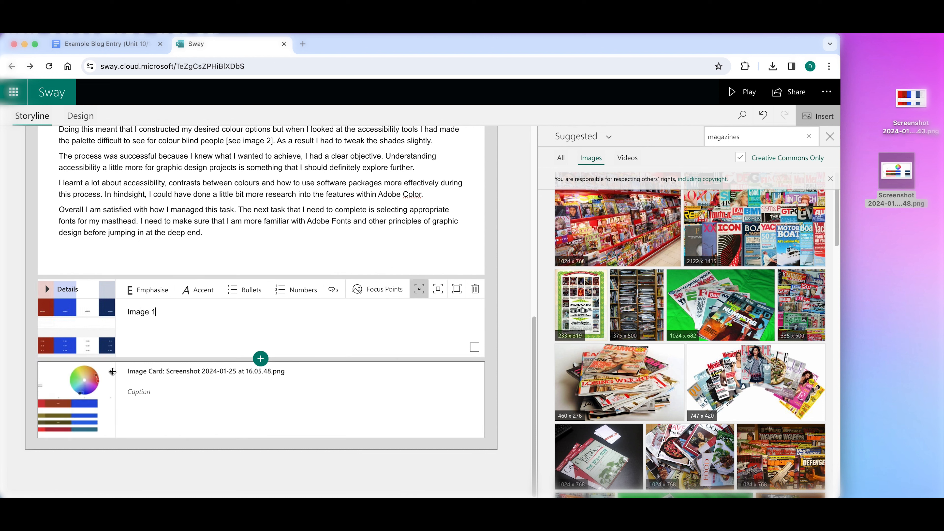
pyautogui.click(127, 394)
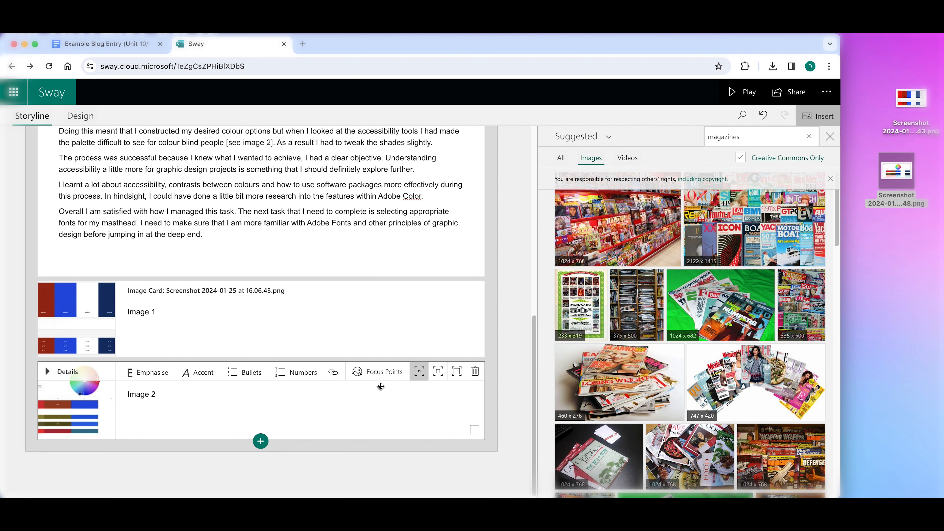
# Mark the entire image as important in the focus points of the Image 1 card, and select the Image 2 card.
pyautogui.click(297, 296)
pyautogui.click(381, 293)
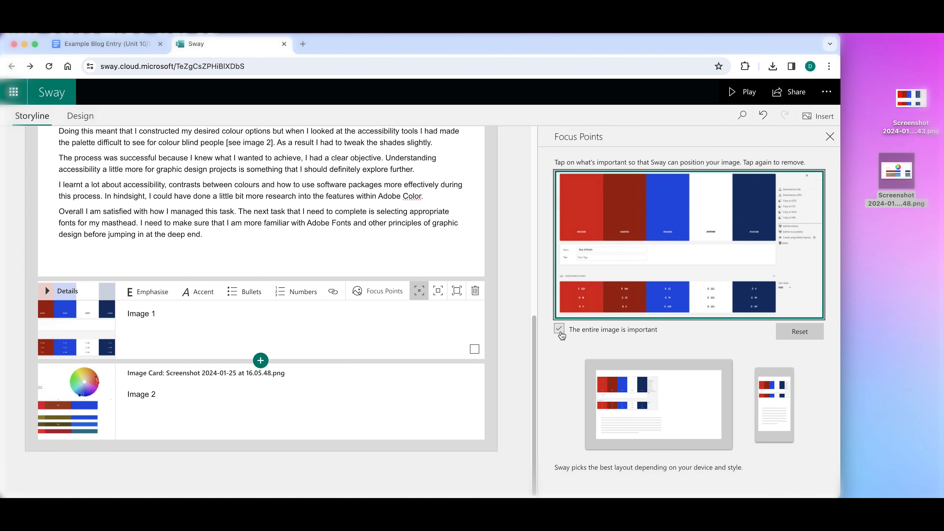
pyautogui.click(287, 404)
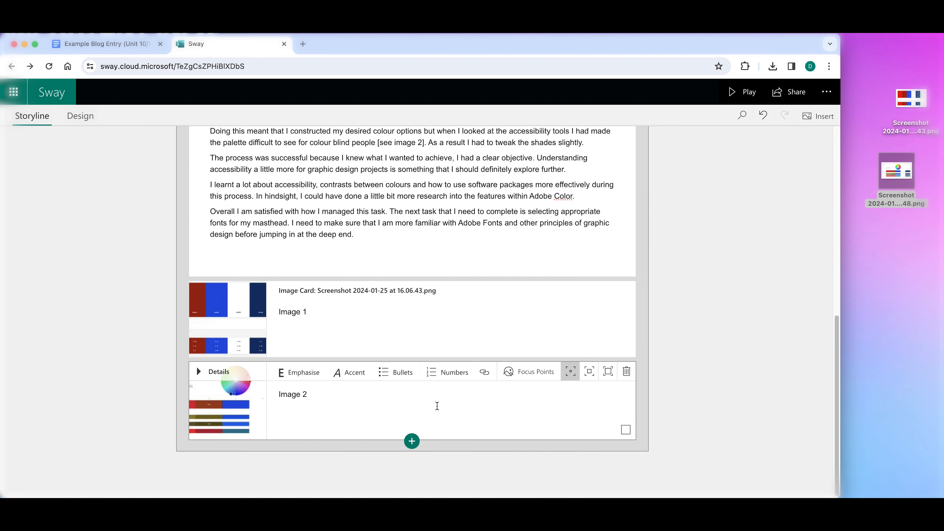
# Mark the entire image as important in the focus points of the Image 2 card.
pyautogui.click(528, 371)
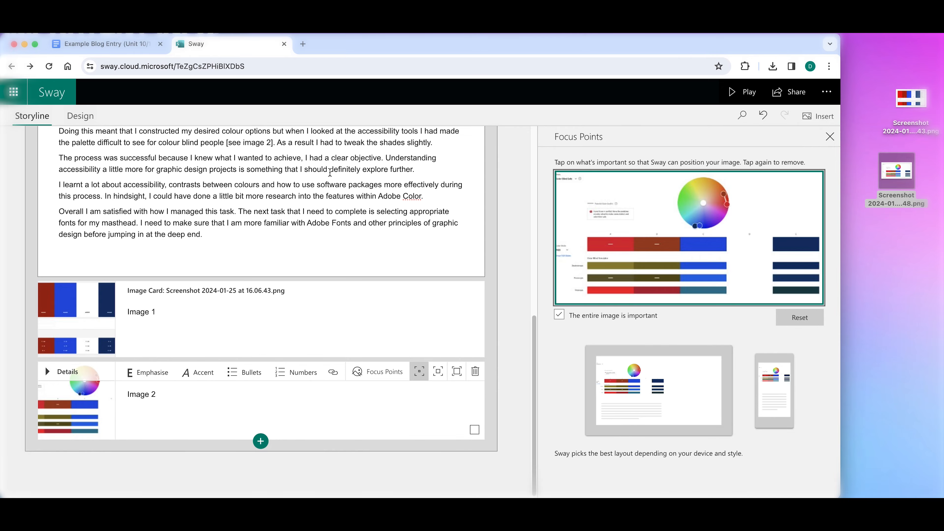
# Preview the designed page, checking the Entry 1 text and the two captioned images below it.
pyautogui.click(80, 115)
pyautogui.scroll(-5, 198, 296)
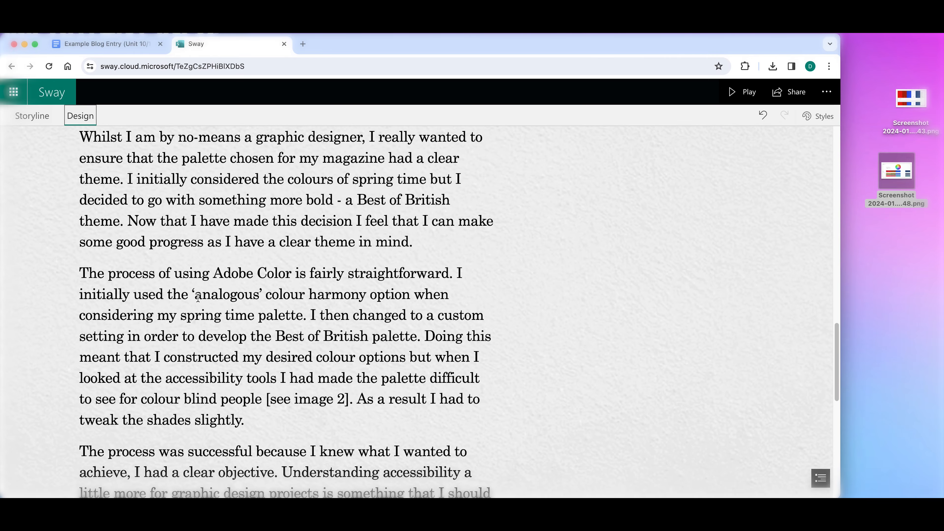
pyautogui.scroll(14, 199, 298)
pyautogui.scroll(-18, 200, 300)
pyautogui.scroll(-8, 219, 351)
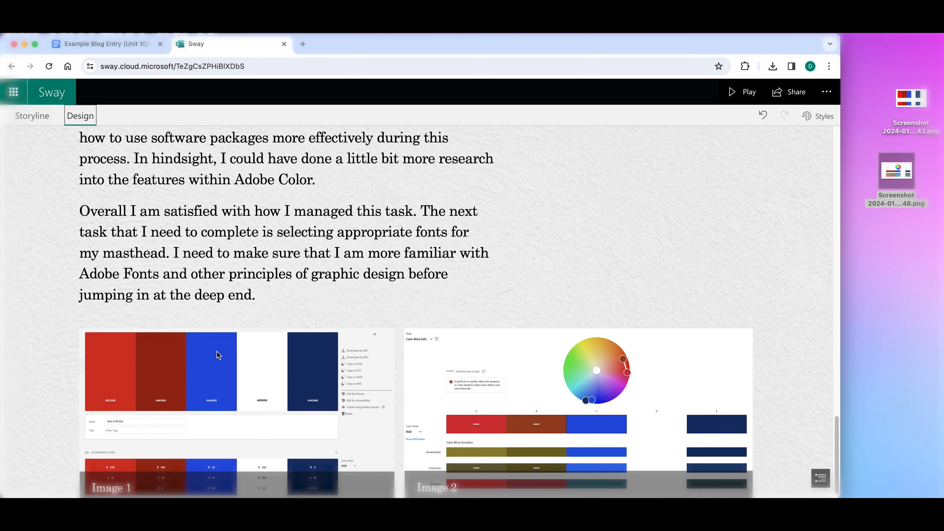
pyautogui.scroll(20, 514, 428)
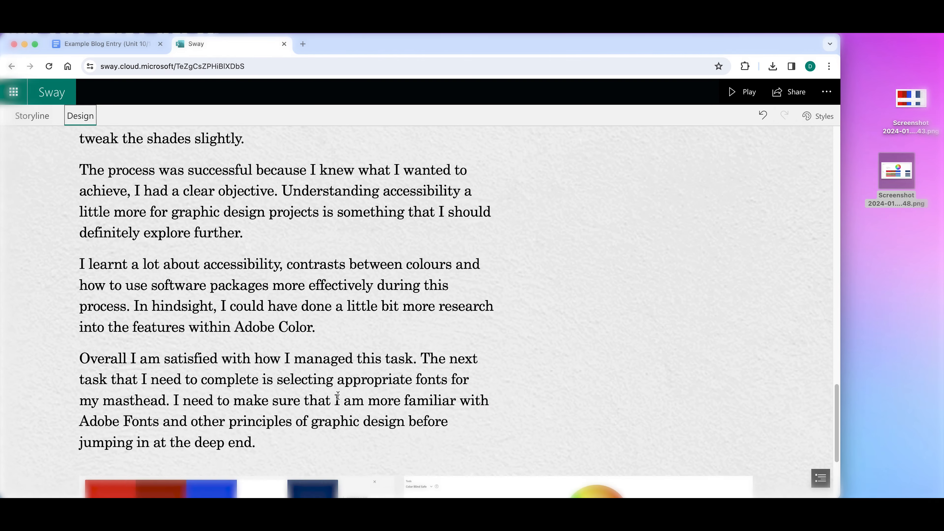
pyautogui.scroll(-10, 337, 394)
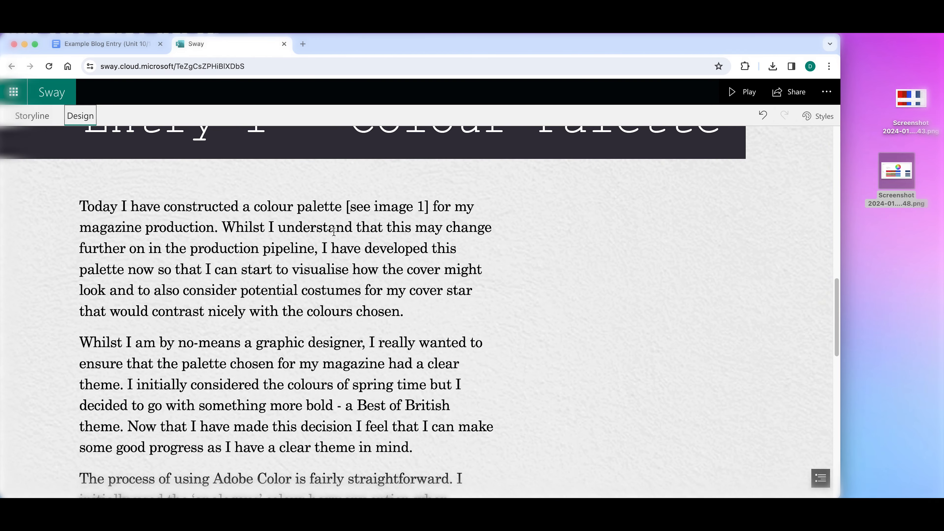
# Return to the storyline and collapse the "Entry 1 - Colour Palette" section.
pyautogui.click(32, 116)
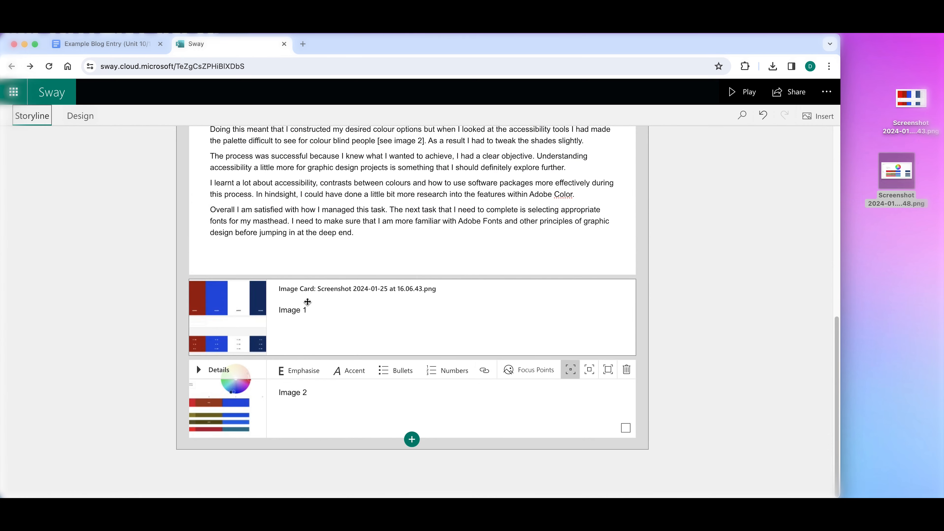
pyautogui.scroll(15, 321, 295)
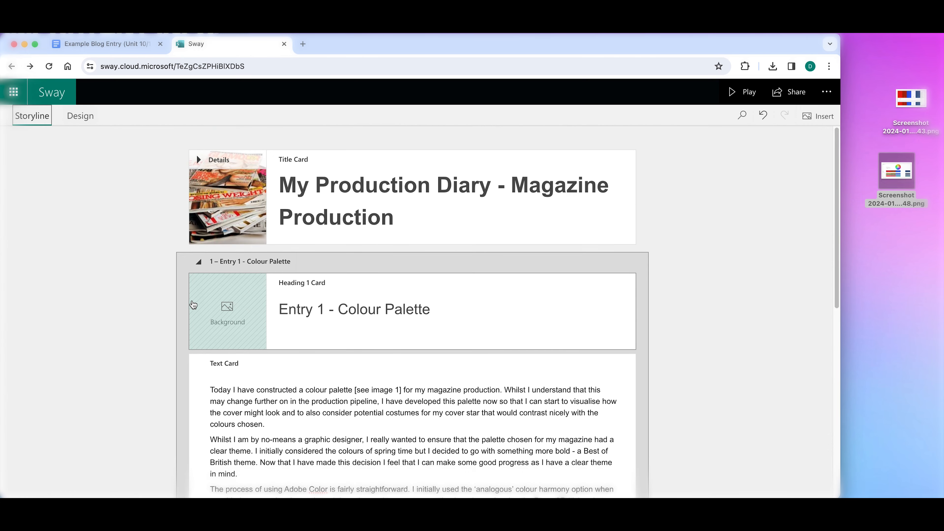
pyautogui.click(198, 261)
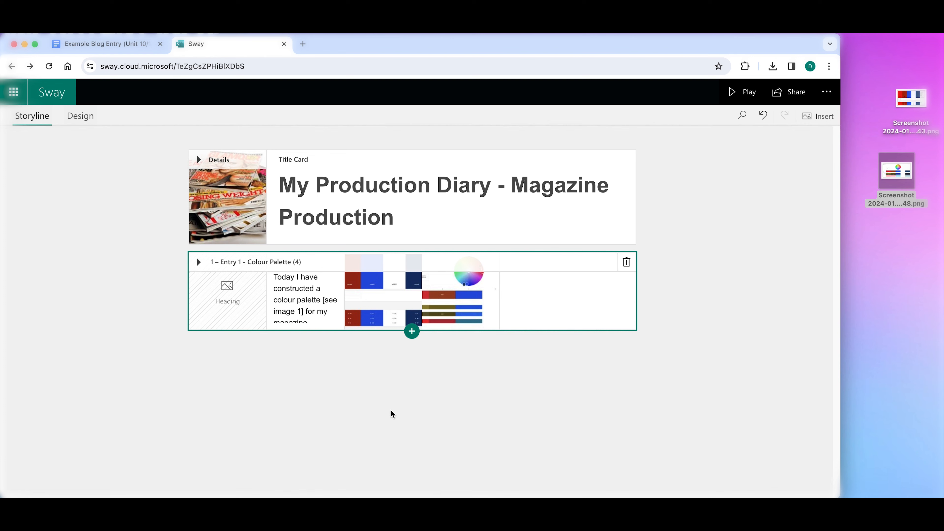
# Add a Heading 1 section below Entry 1 and title it "Entry 2 - Font Development".
pyautogui.click(412, 332)
pyautogui.click(333, 389)
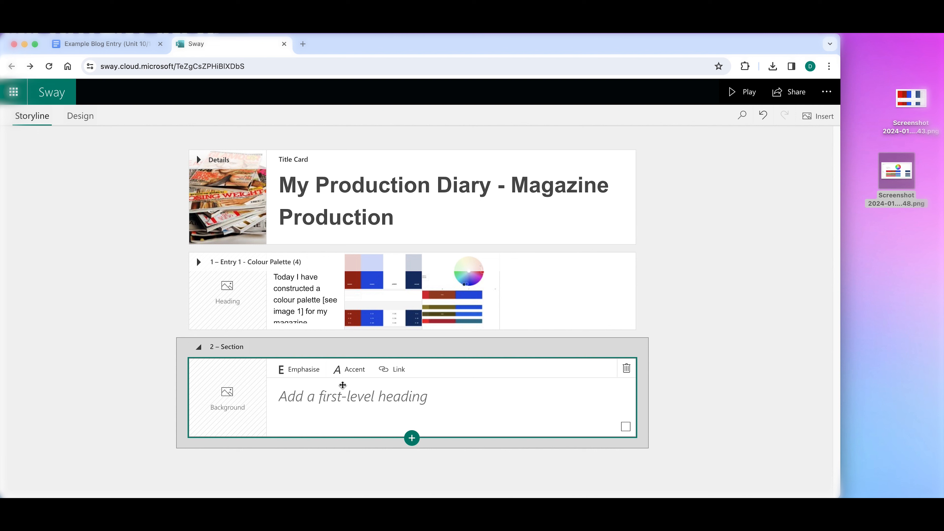
pyautogui.click(341, 398)
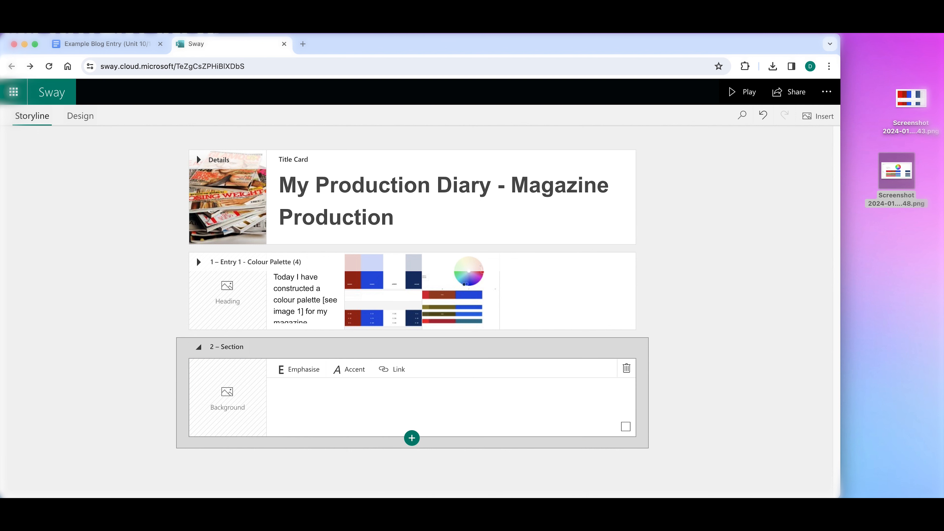
pyautogui.write('Entry 2 - Font ')
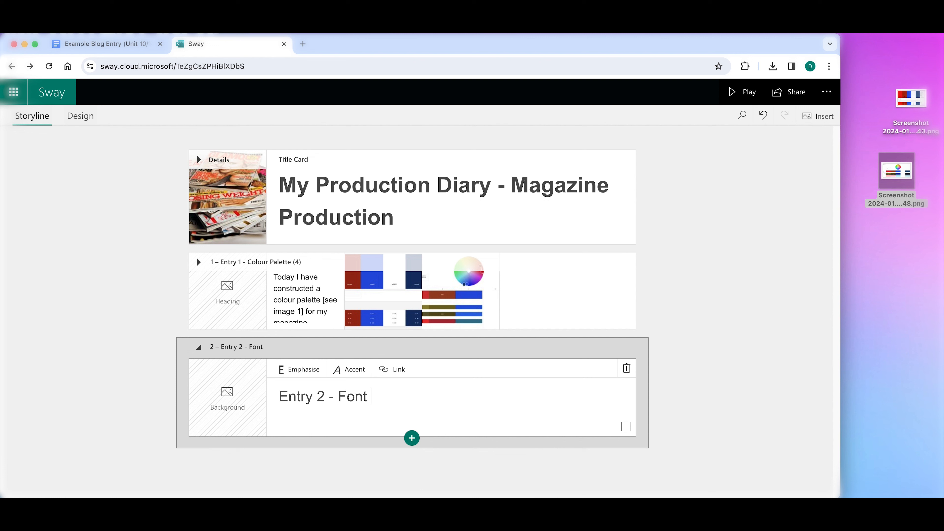
pyautogui.write('Development')
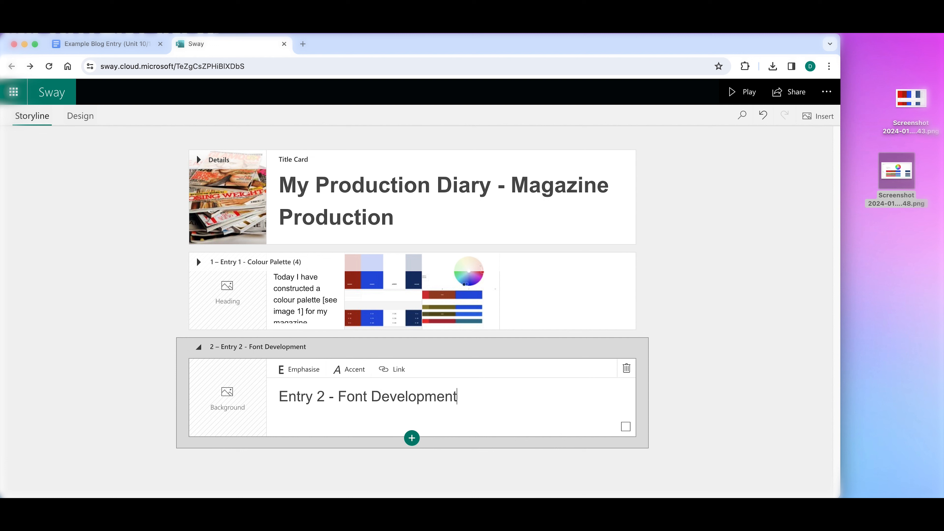
# Add a text card under the Entry 2 heading with the placeholder text "ghhdehger".
pyautogui.click(413, 439)
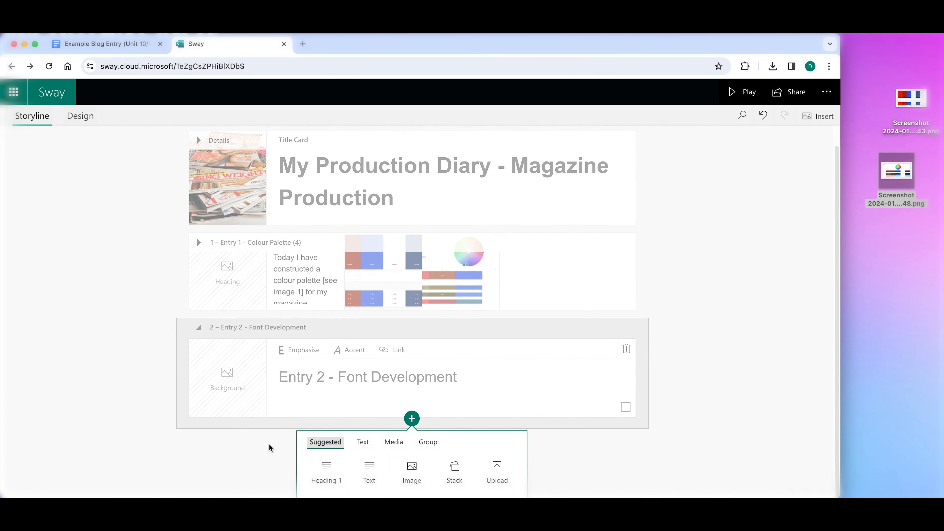
pyautogui.click(370, 469)
pyautogui.write('ghhdehger')
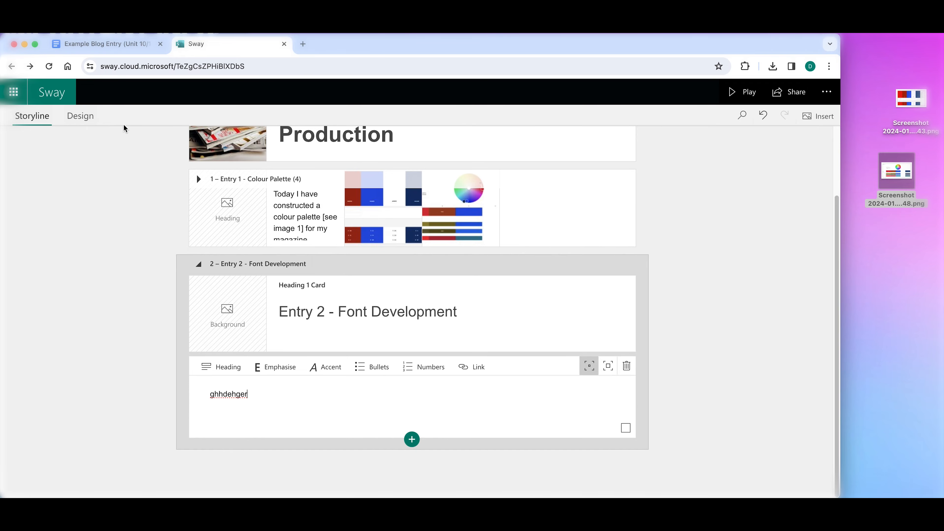
# Preview the design of the whole diary, examining the layout of both entries and the cover.
pyautogui.click(80, 115)
pyautogui.scroll(9, 373, 355)
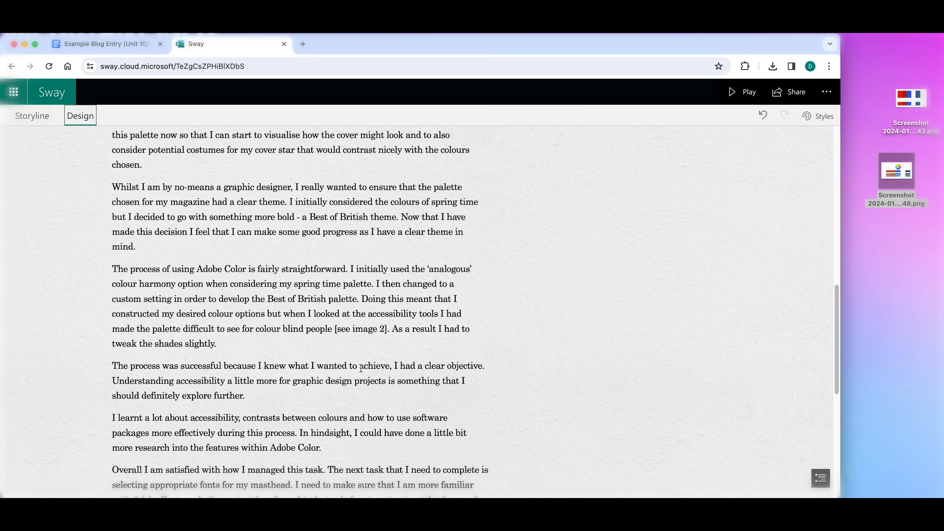
pyautogui.scroll(-9, 354, 372)
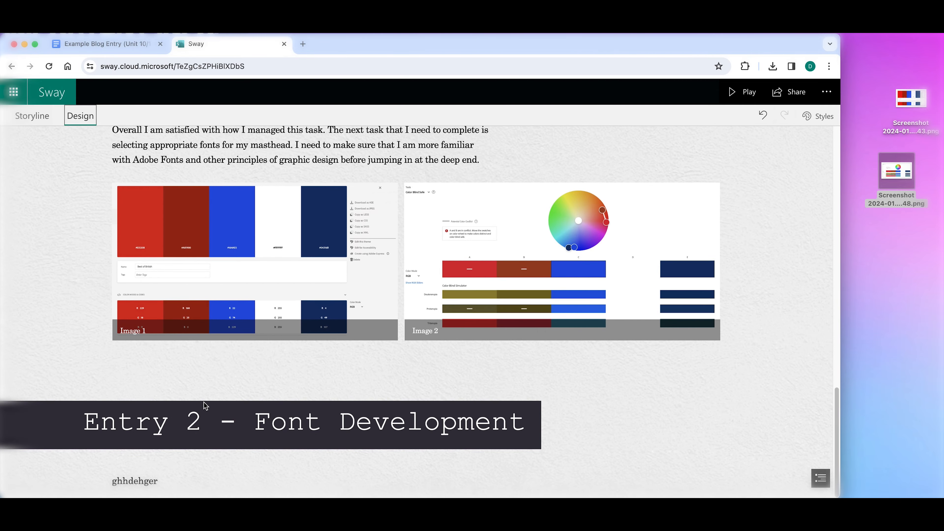
pyautogui.scroll(10, 204, 405)
pyautogui.scroll(-6, 211, 396)
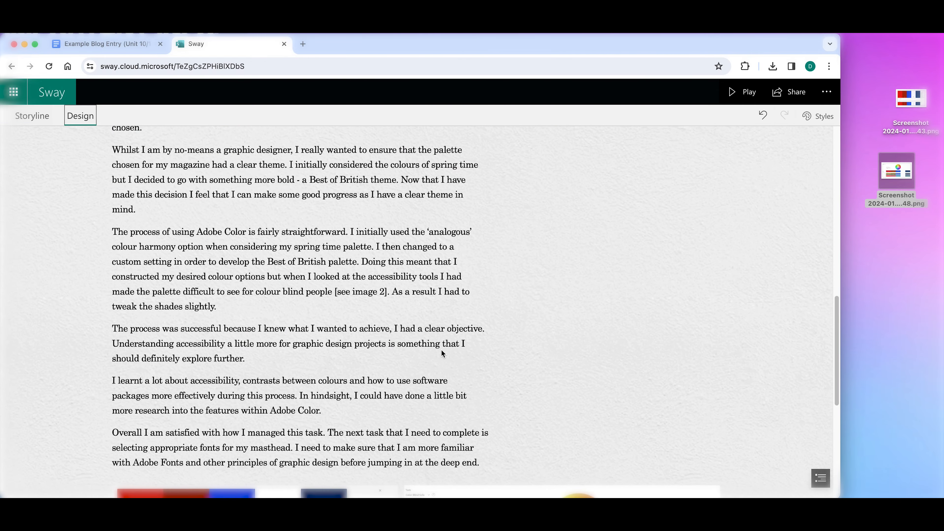
pyautogui.scroll(-3, 442, 352)
pyautogui.scroll(15, 441, 352)
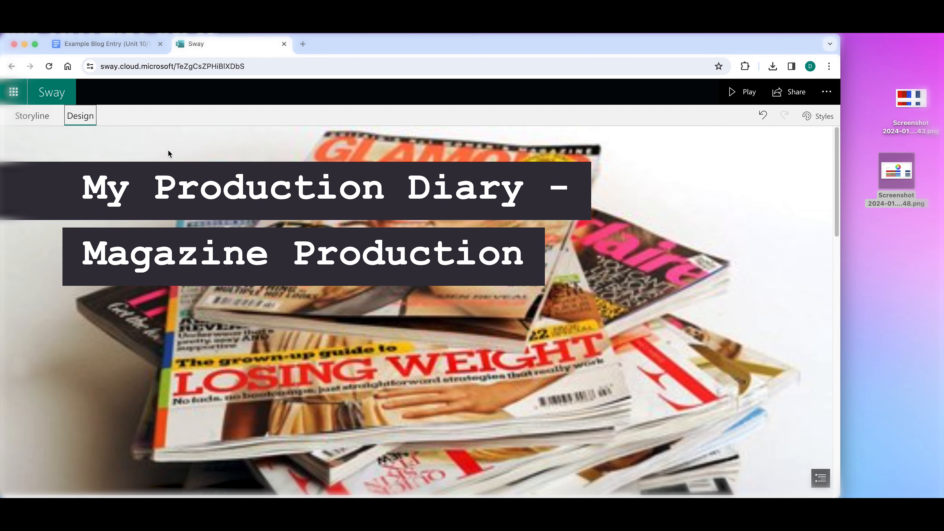
# Look through the available Sway styles and apply a random design with Remix.
pyautogui.click(819, 117)
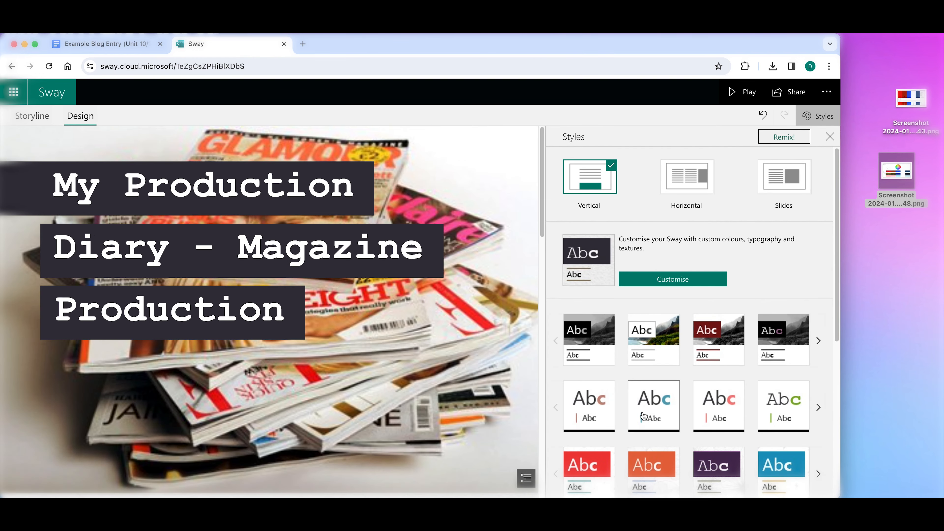
pyautogui.scroll(-8, 634, 399)
pyautogui.scroll(10, 721, 387)
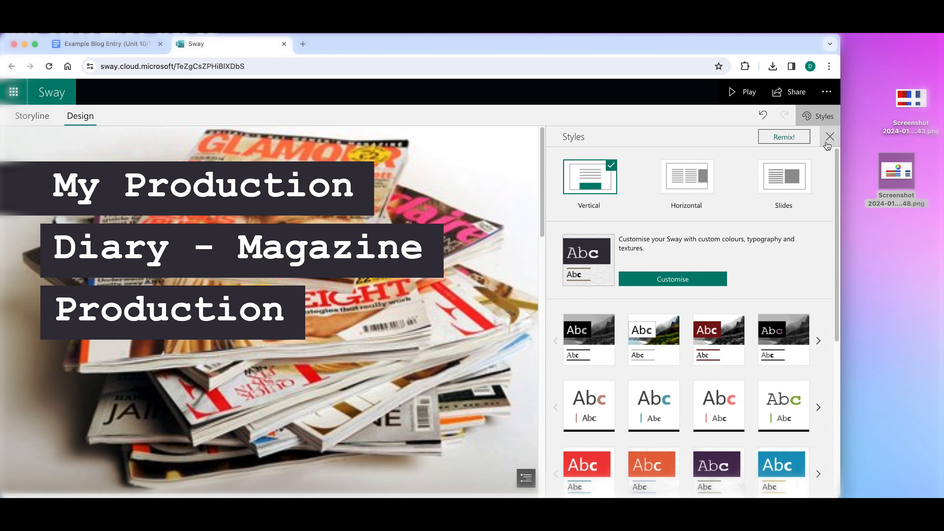
pyautogui.click(794, 139)
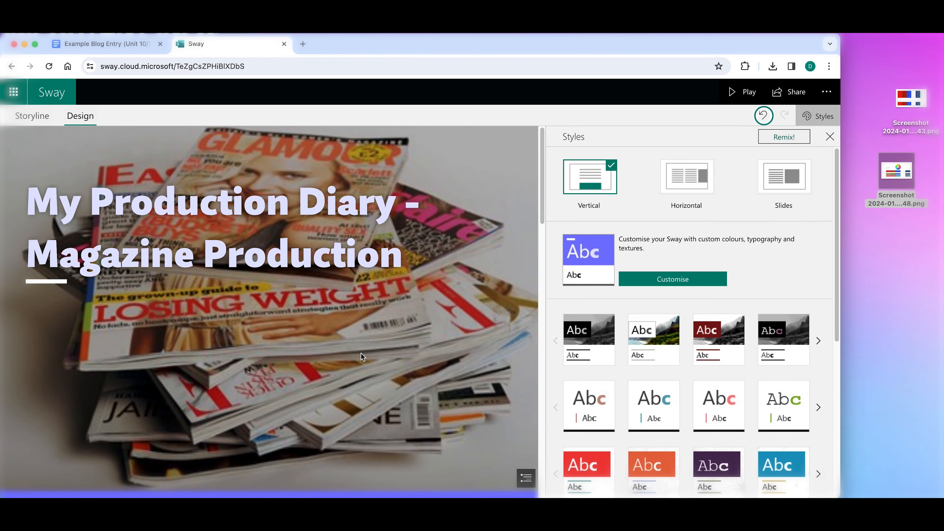
# Review the remixed design from the cover to Entry 2, then close the style options and check Entry 1 at full width.
pyautogui.scroll(-5, 362, 353)
pyautogui.scroll(-10, 367, 357)
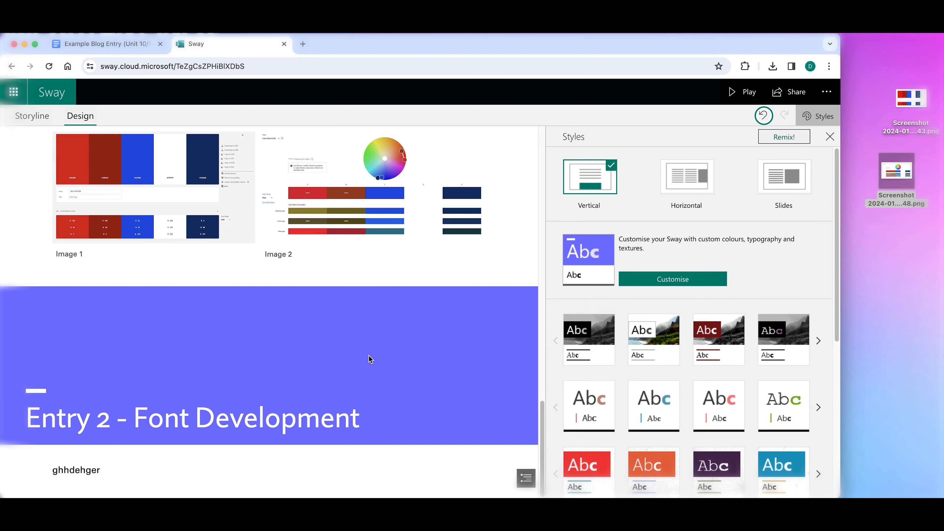
pyautogui.scroll(6, 369, 356)
pyautogui.scroll(5, 369, 359)
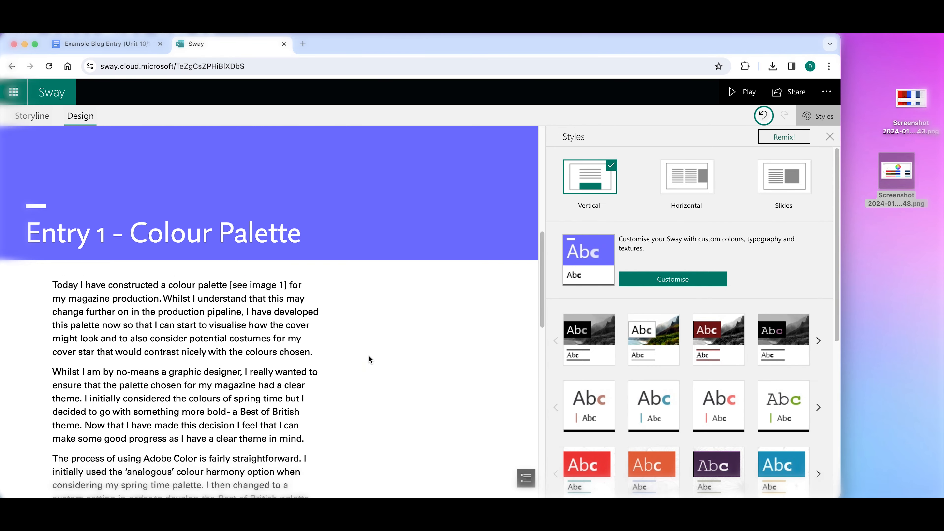
pyautogui.scroll(4, 369, 356)
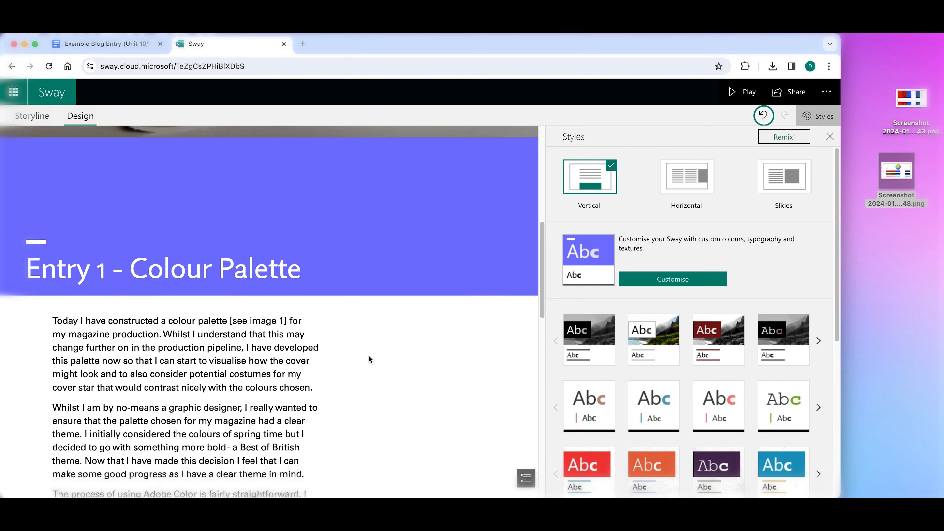
pyautogui.scroll(5, 369, 359)
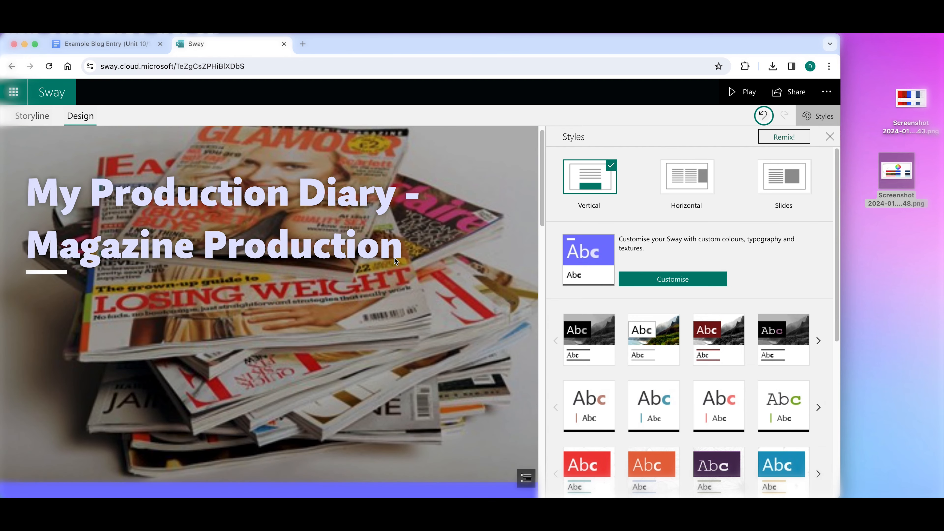
pyautogui.click(831, 136)
pyautogui.scroll(-20, 378, 301)
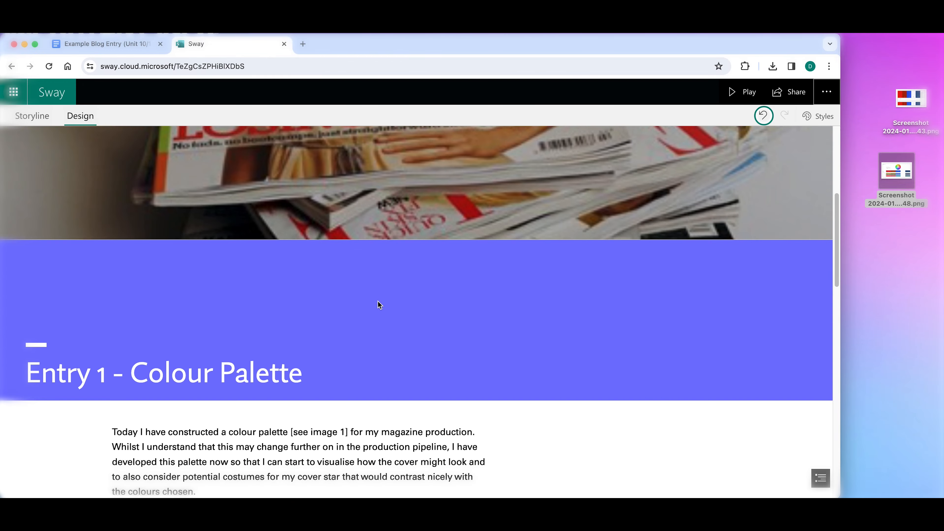
pyautogui.scroll(10, 378, 303)
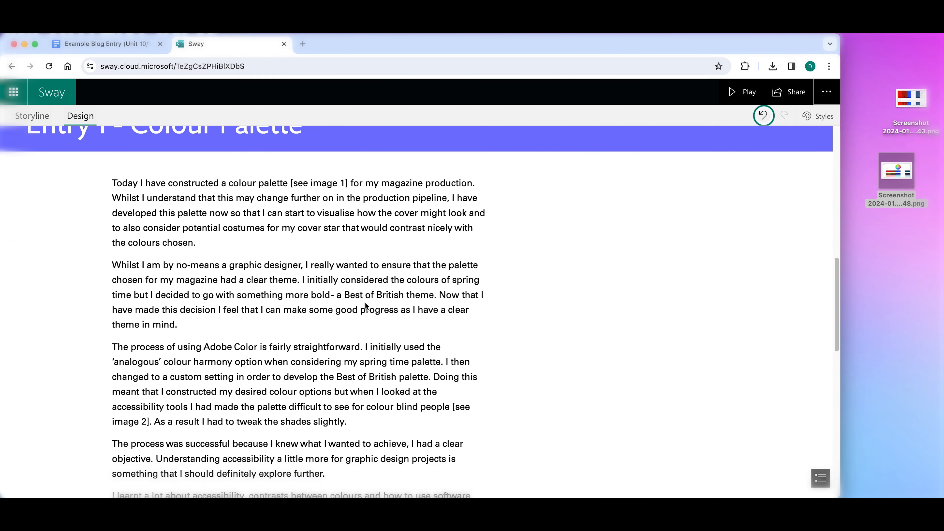
pyautogui.scroll(4, 339, 312)
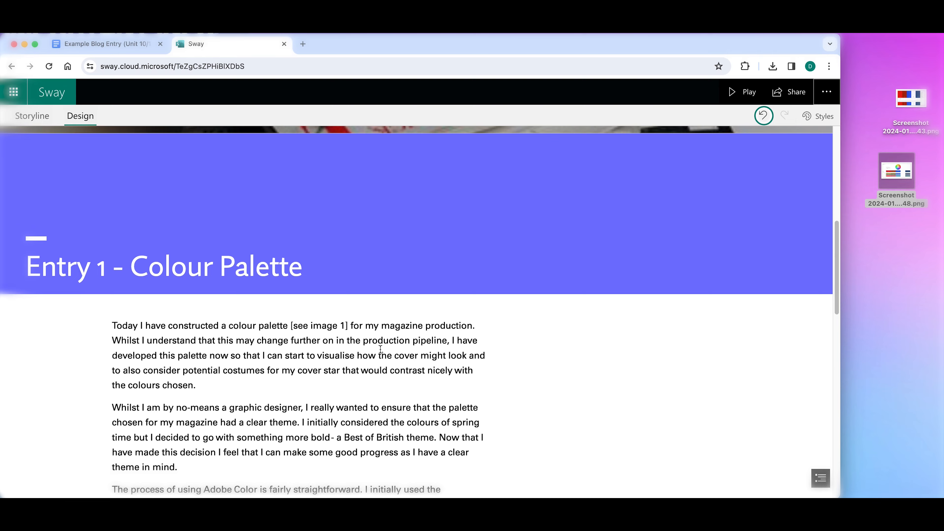
pyautogui.scroll(2, 257, 343)
pyautogui.scroll(-7, 258, 343)
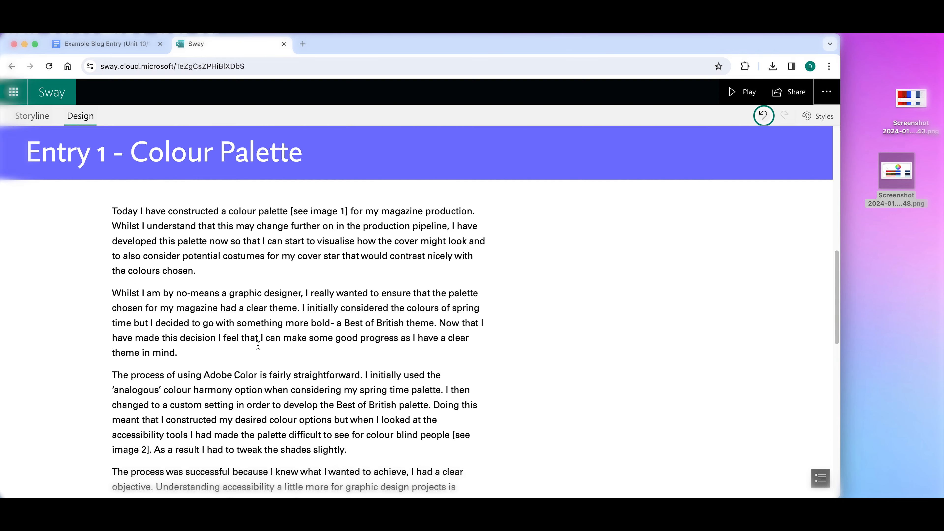
# Share the Sway with anyone with a link and copy the view link.
pyautogui.click(787, 96)
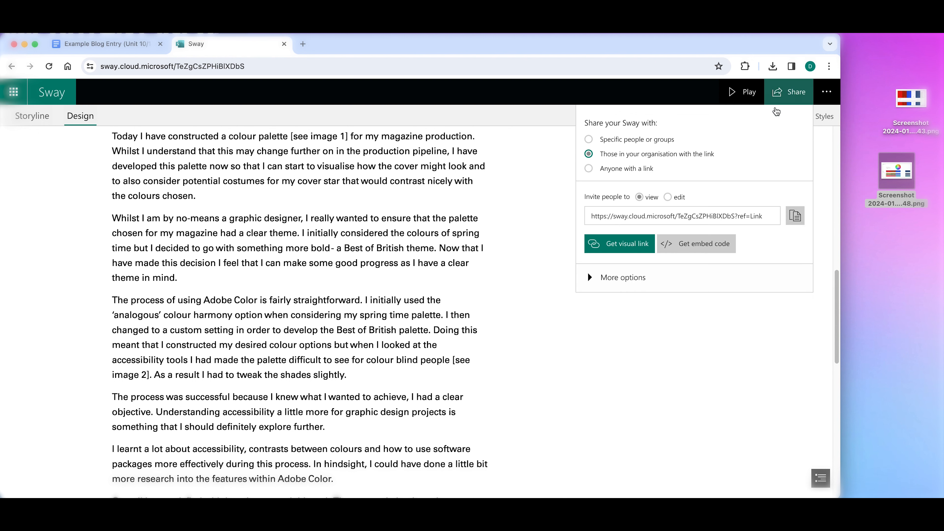
pyautogui.click(588, 169)
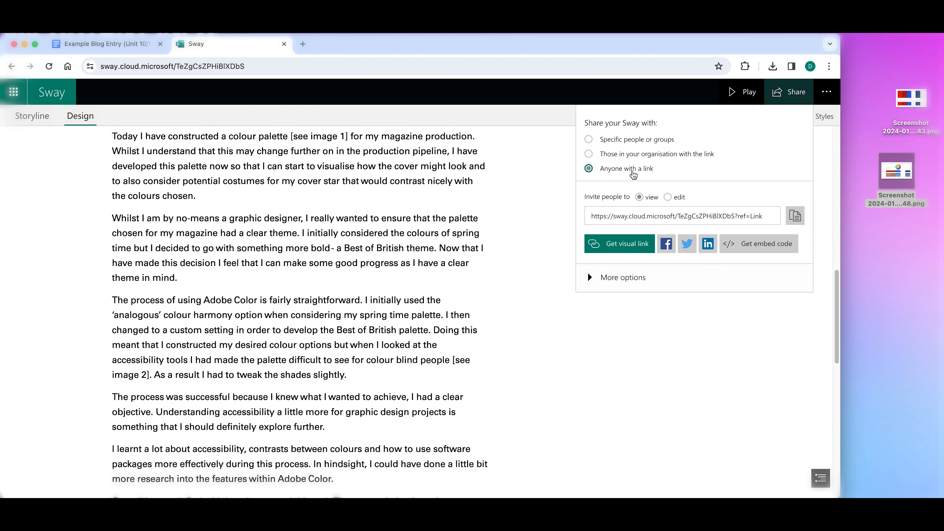
pyautogui.click(795, 216)
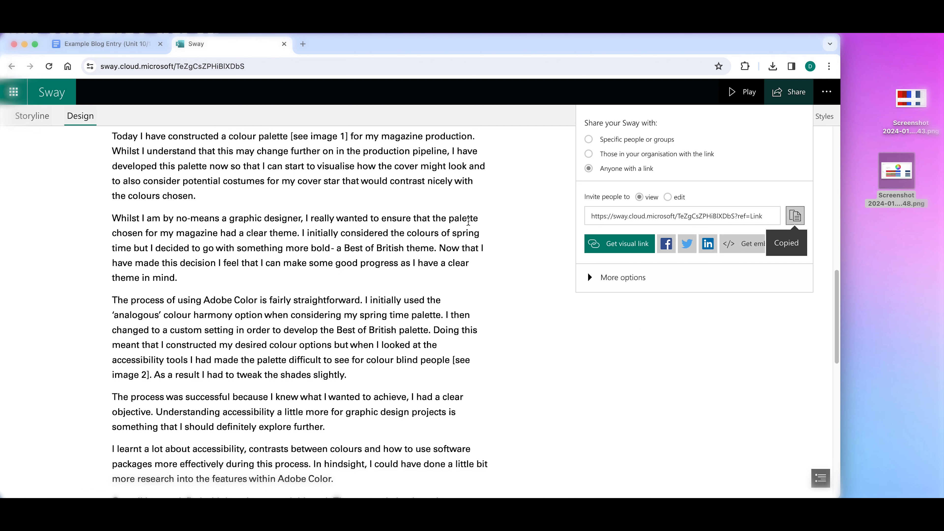
pyautogui.click(796, 217)
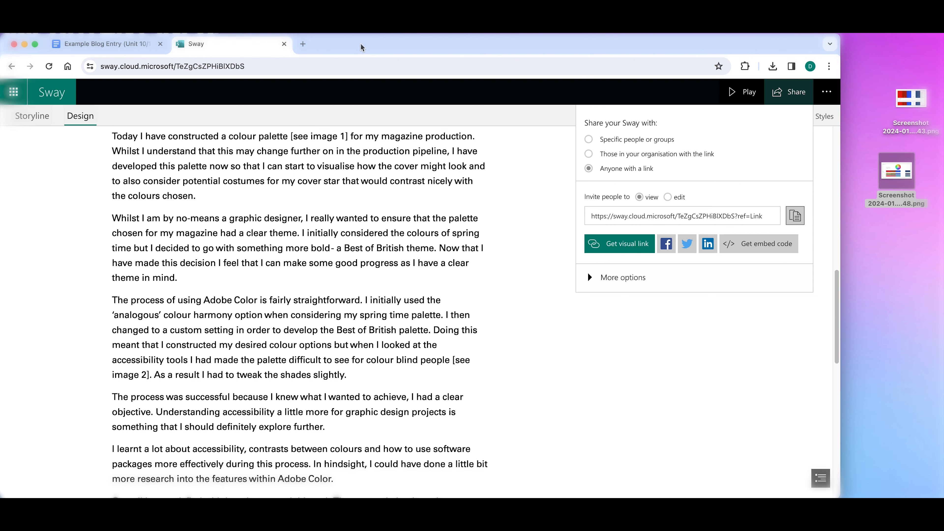
# Open the copied Sway view link in a new incognito window to test public access.
pyautogui.click(829, 66)
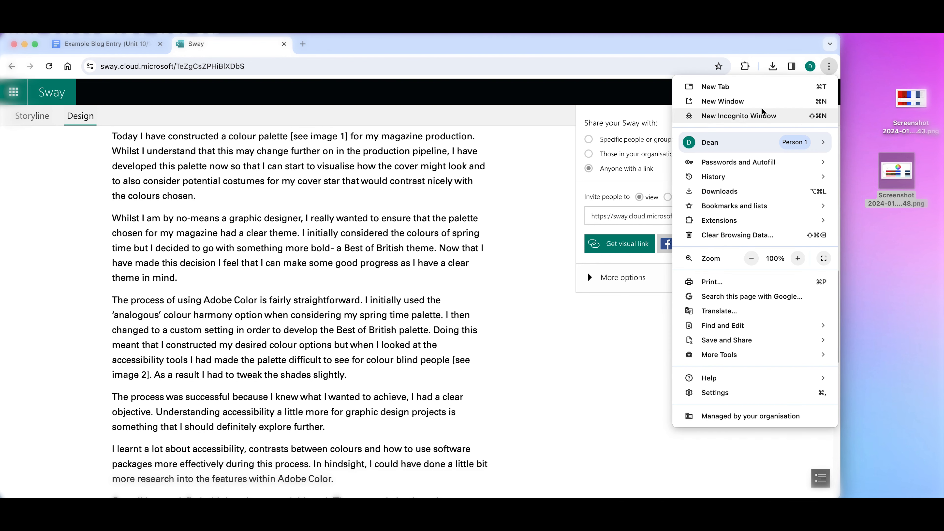
pyautogui.click(745, 115)
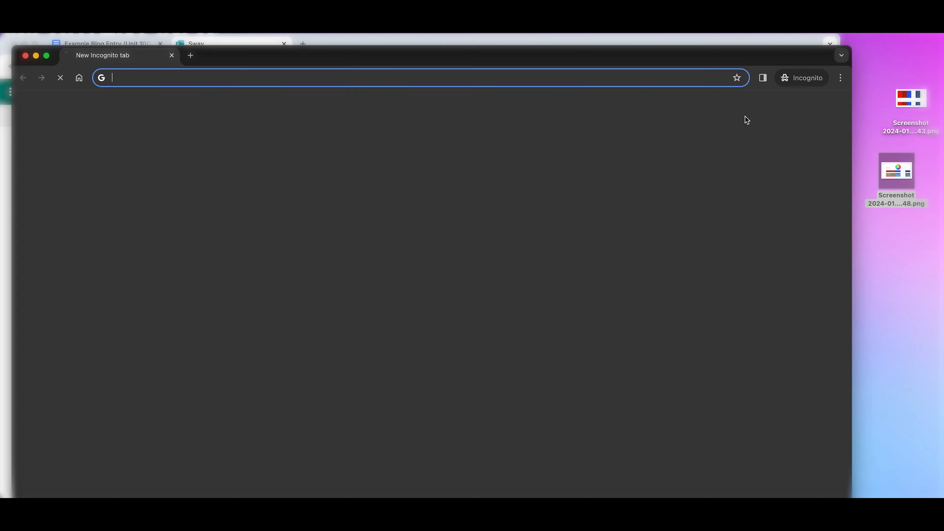
pyautogui.press('super+v')
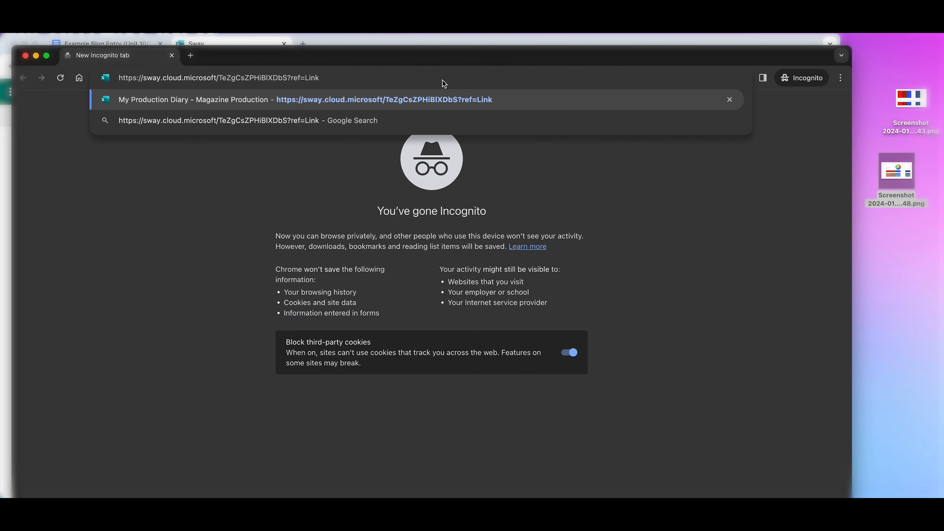
pyautogui.press('Return')
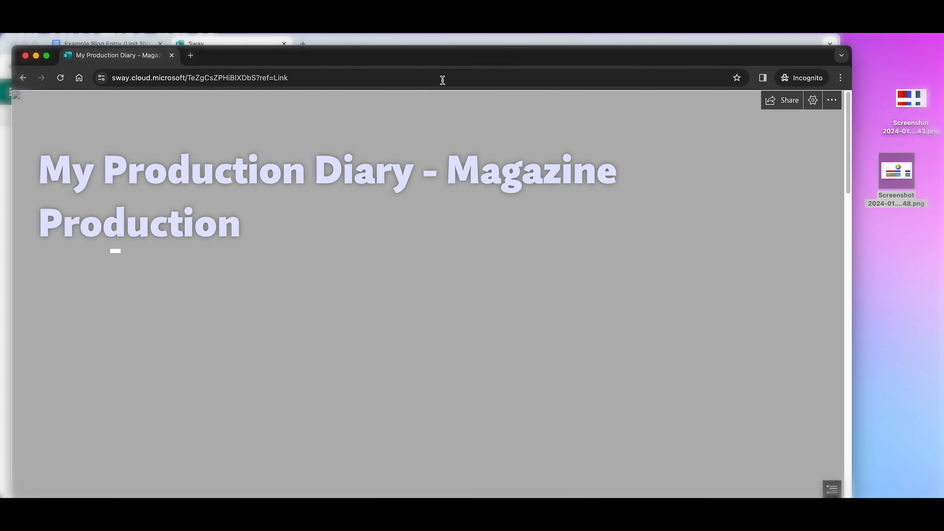
# Check the published diary from the cover to Entry 2 as a viewer, including its section navigation overview.
pyautogui.scroll(-16, 519, 264)
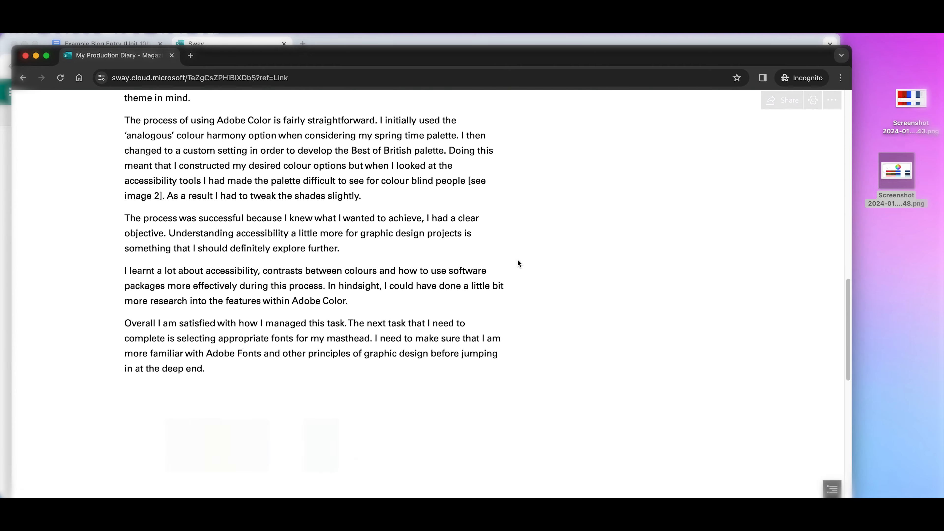
pyautogui.scroll(12, 519, 264)
pyautogui.scroll(-15, 519, 264)
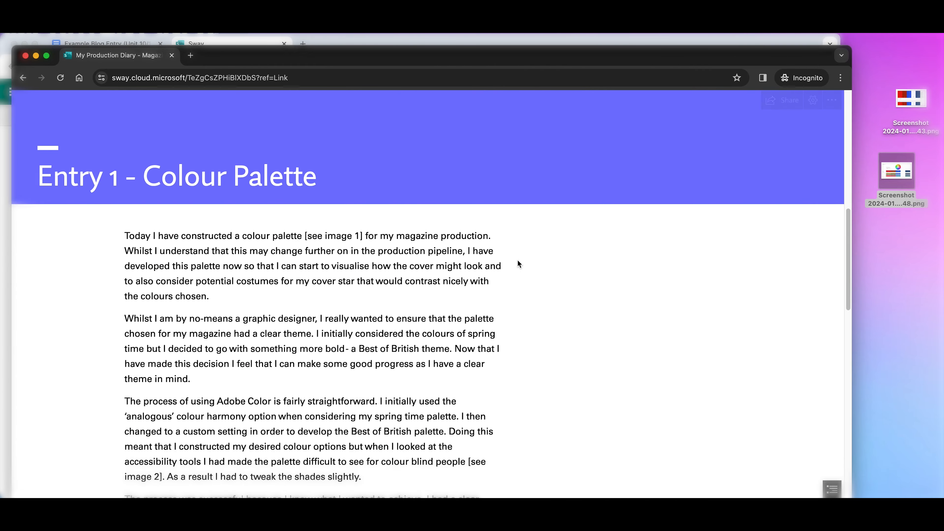
pyautogui.scroll(-5, 519, 265)
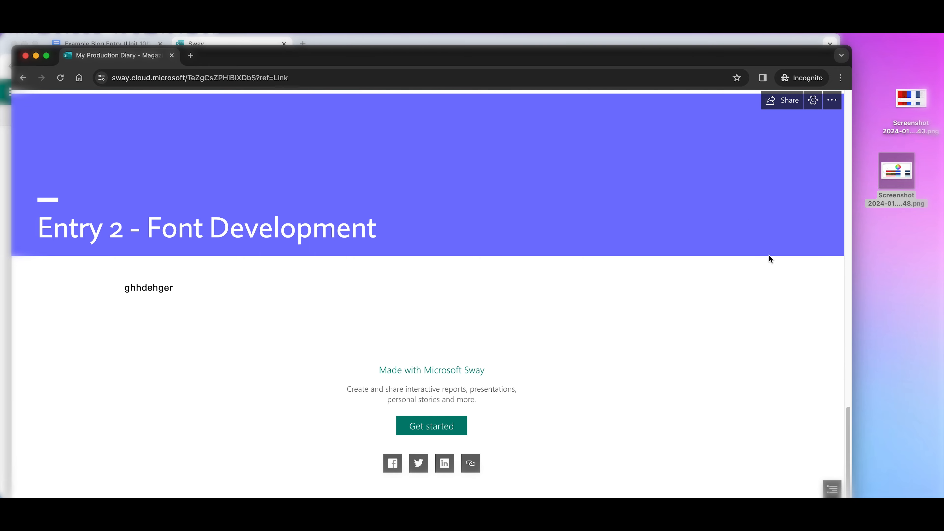
pyautogui.moveTo(724, 55); pyautogui.dragTo(722, 45)
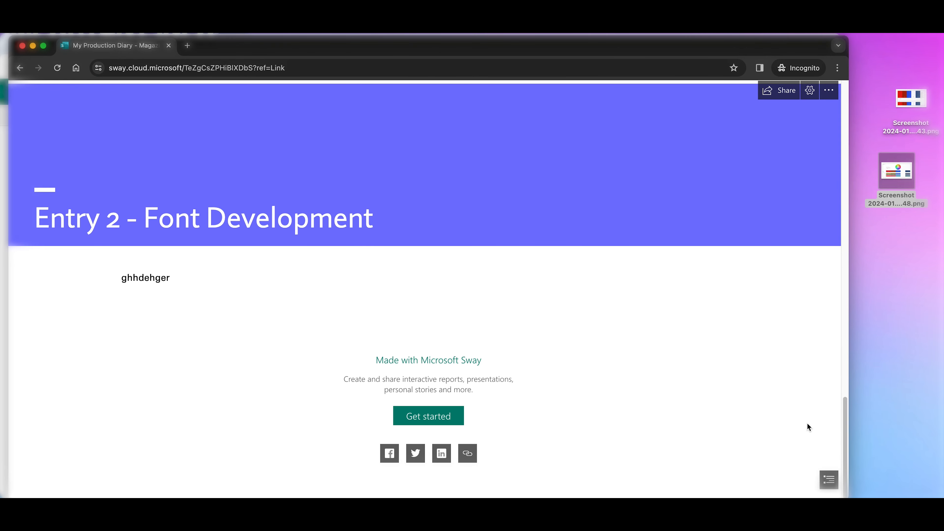
pyautogui.click(829, 481)
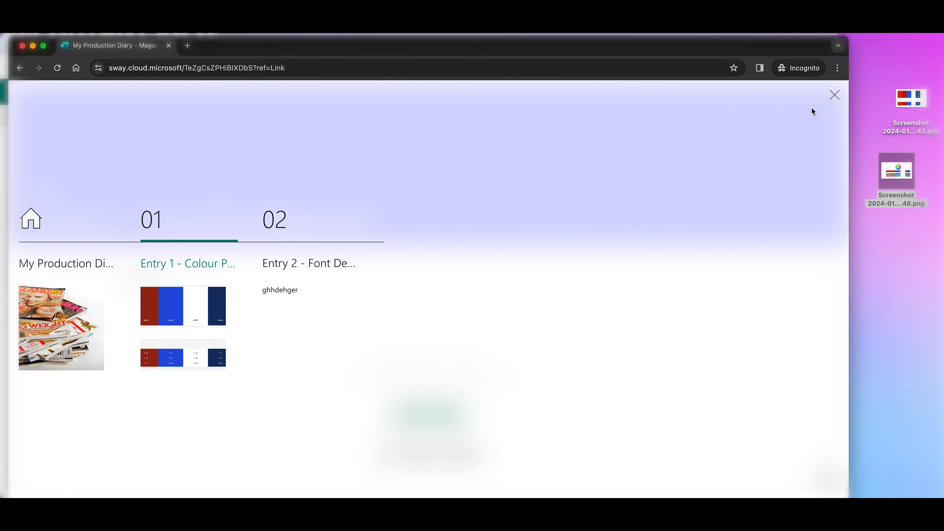
pyautogui.click(835, 95)
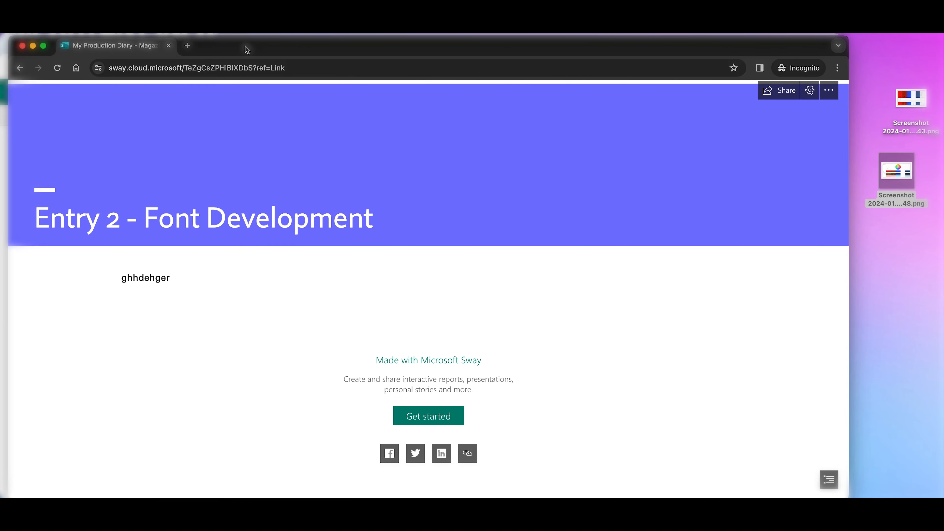